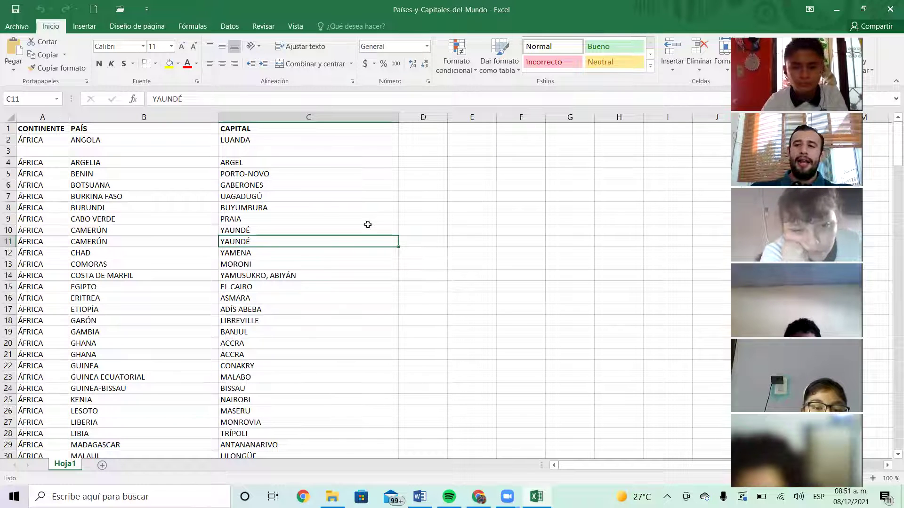
# Examine the list of continents, countries and capitals from the African entries down to the Asian ones
pyautogui.click(368, 185)
pyautogui.click(344, 159)
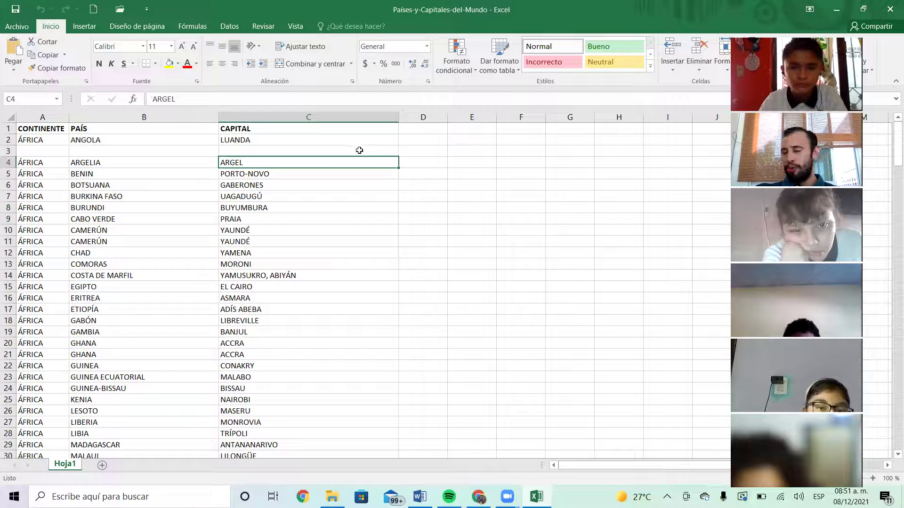
pyautogui.click(430, 218)
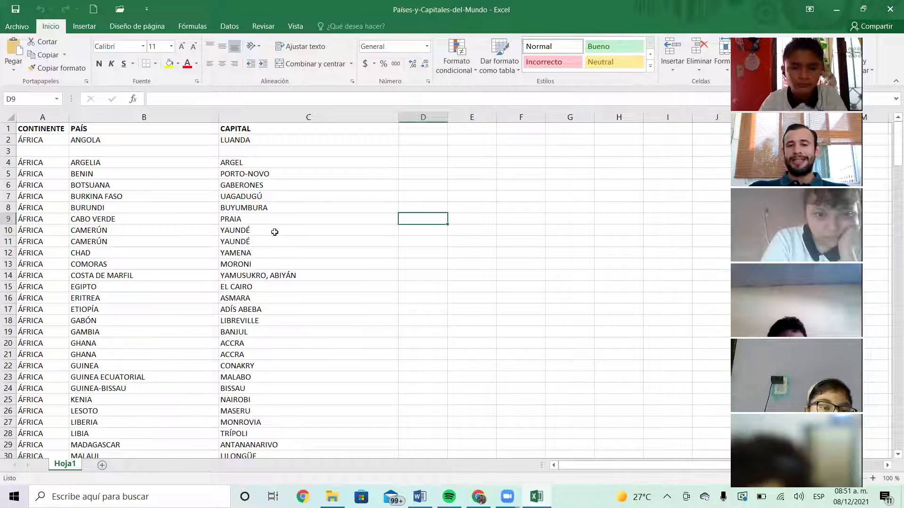
pyautogui.scroll(-2, 256, 239)
pyautogui.scroll(-20, 255, 238)
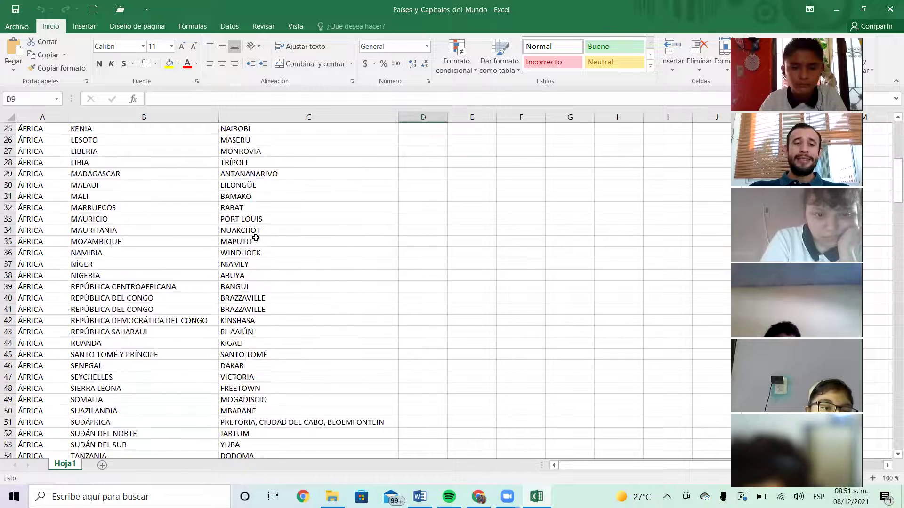
pyautogui.scroll(-11, 256, 239)
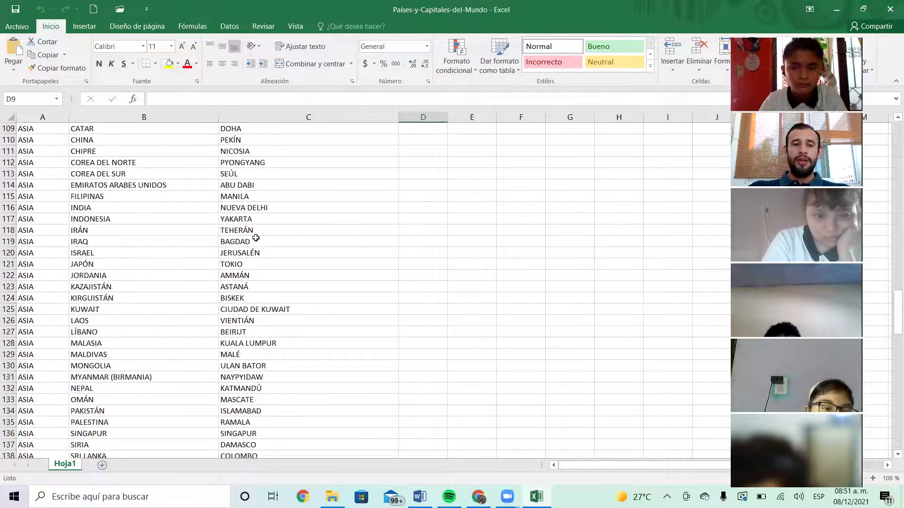
pyautogui.scroll(11, 305, 263)
pyautogui.scroll(20, 306, 267)
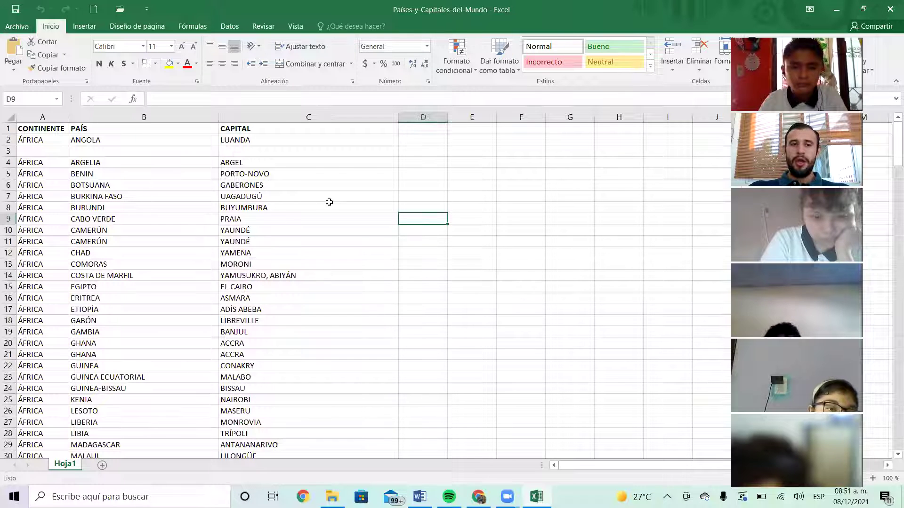
pyautogui.click(435, 175)
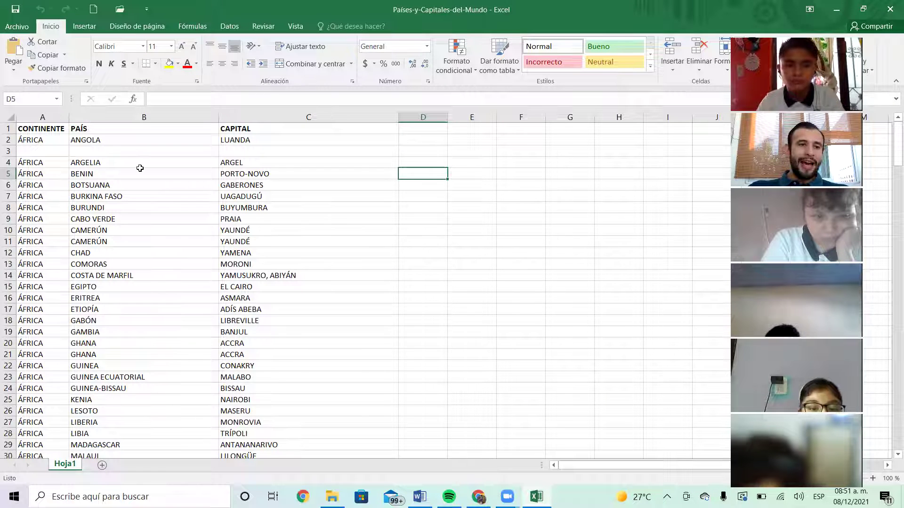
# Enlarge the sheet view to 175% and look through the country and capital rows
pyautogui.scroll(-5, 113, 177)
pyautogui.keyDown('ctrl'); pyautogui.scroll(1, 144, 227); pyautogui.keyUp('ctrl')
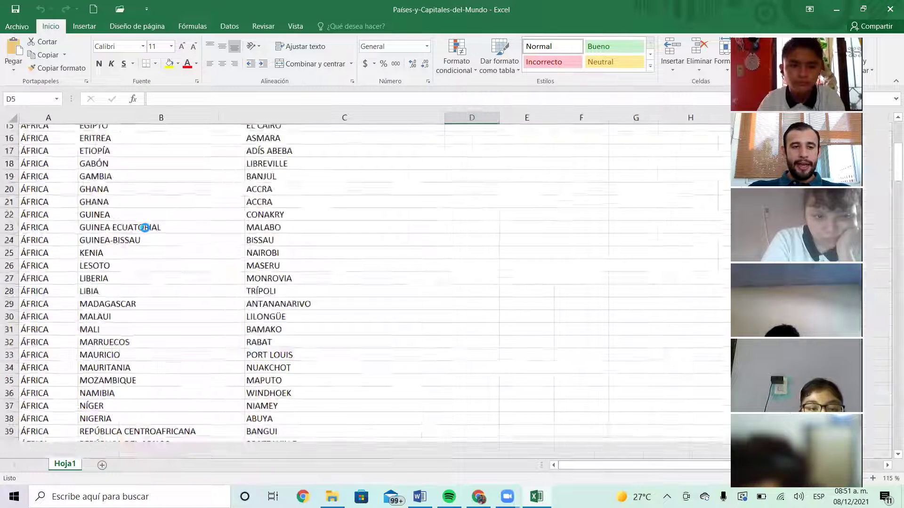
pyautogui.keyDown('ctrl'); pyautogui.scroll(4, 145, 227); pyautogui.keyUp('ctrl')
pyautogui.scroll(-5, 258, 222)
pyautogui.scroll(-15, 245, 211)
pyautogui.scroll(-20, 244, 211)
pyautogui.scroll(-5, 244, 222)
pyautogui.scroll(20, 246, 225)
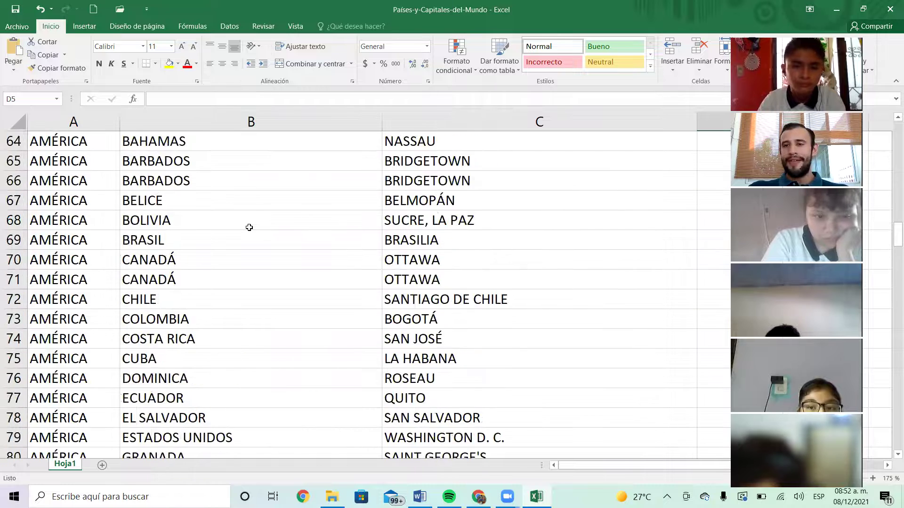
pyautogui.scroll(20, 249, 227)
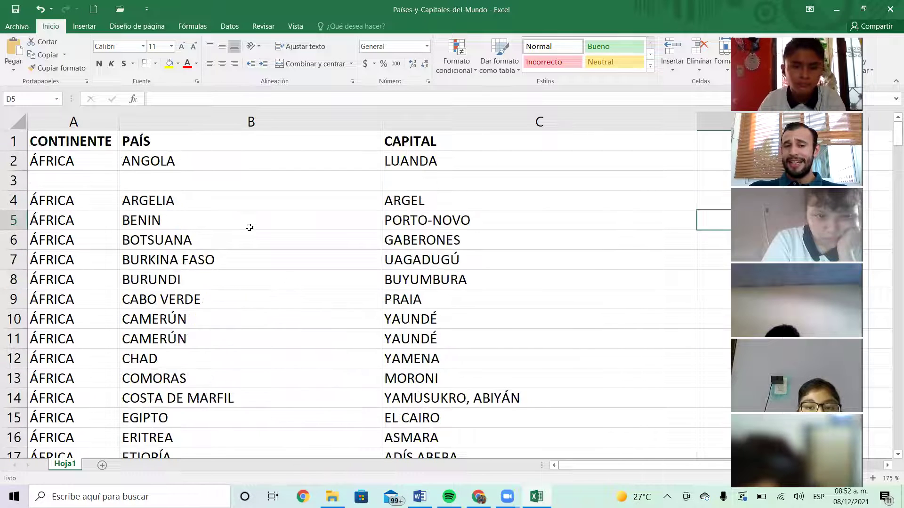
# Show the available find and select commands without choosing any, with a cell of the country column selected
pyautogui.click(279, 206)
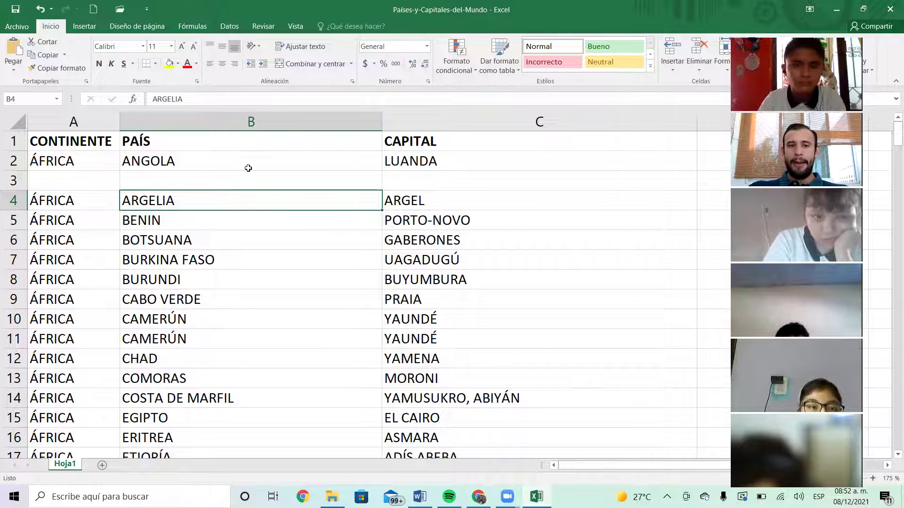
pyautogui.click(200, 180)
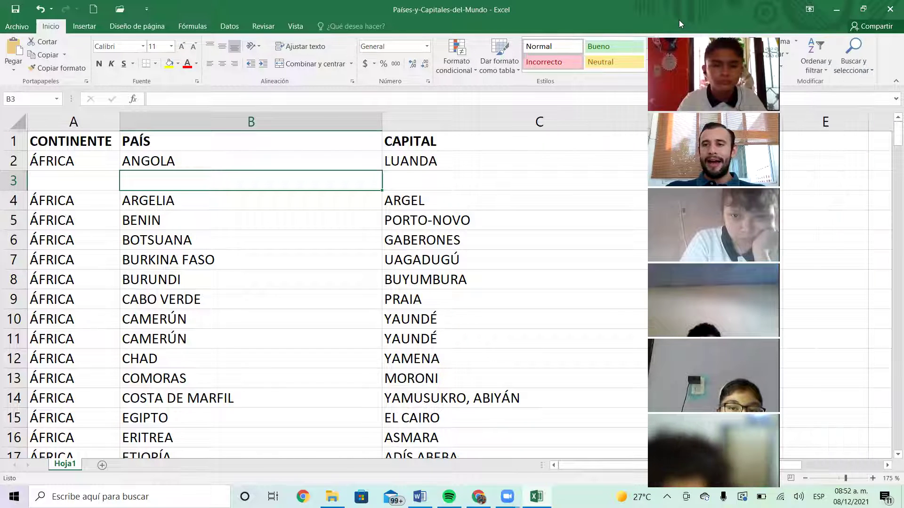
pyautogui.click(852, 66)
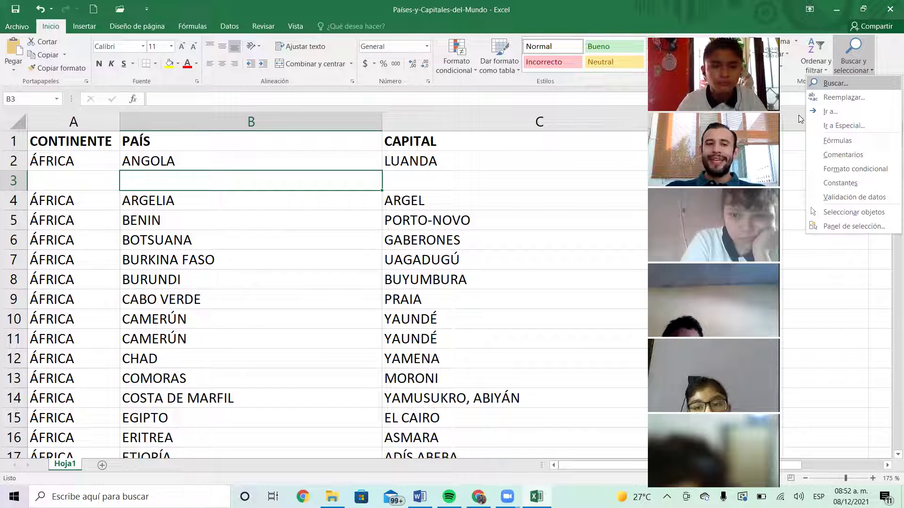
pyautogui.click(332, 212)
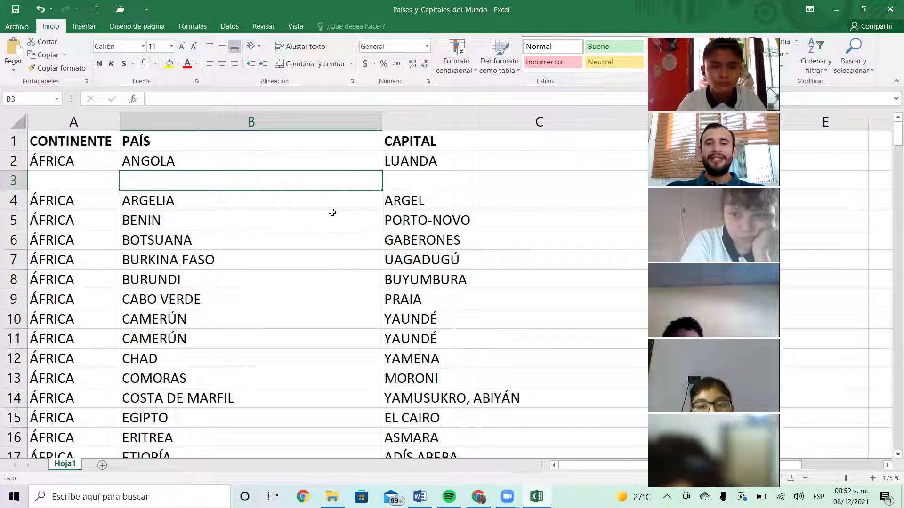
pyautogui.click(329, 212)
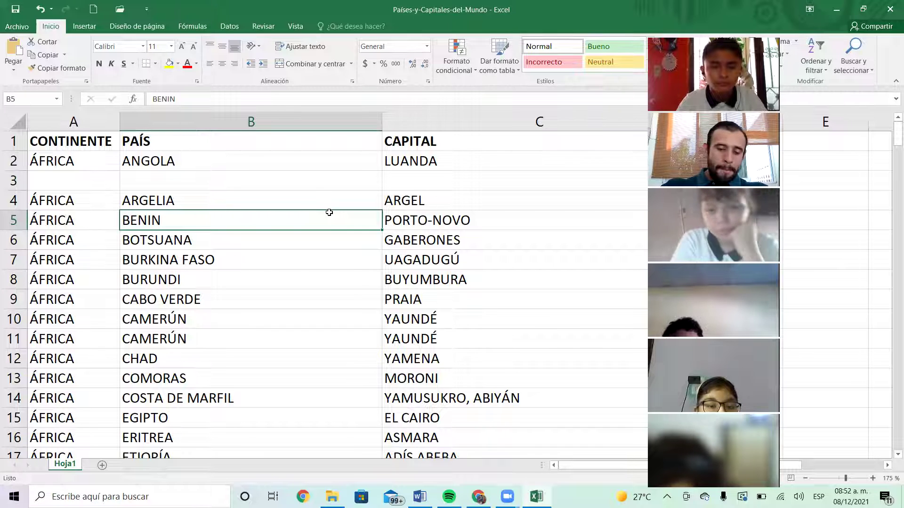
# Search the sheet for "canada" without the accent and dismiss the resulting message
pyautogui.hotkey('ctrl', 'b')
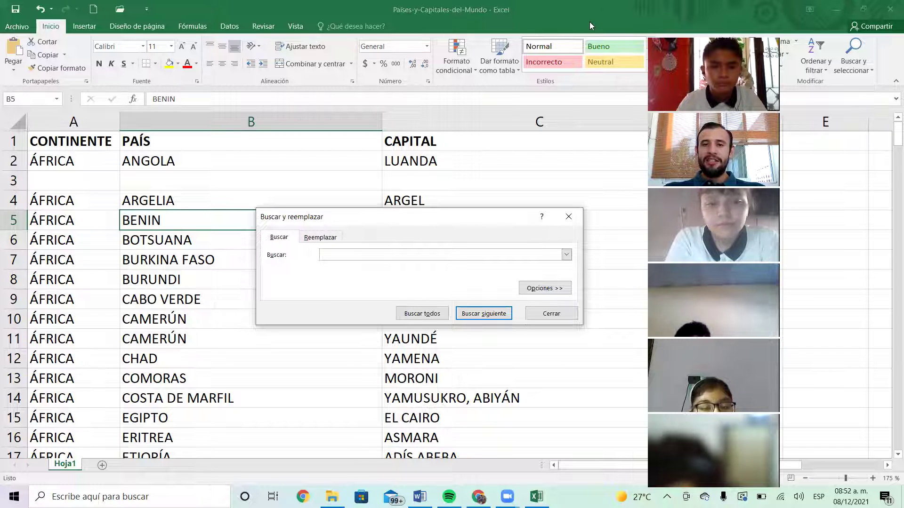
pyautogui.moveTo(383, 217); pyautogui.dragTo(335, 129)
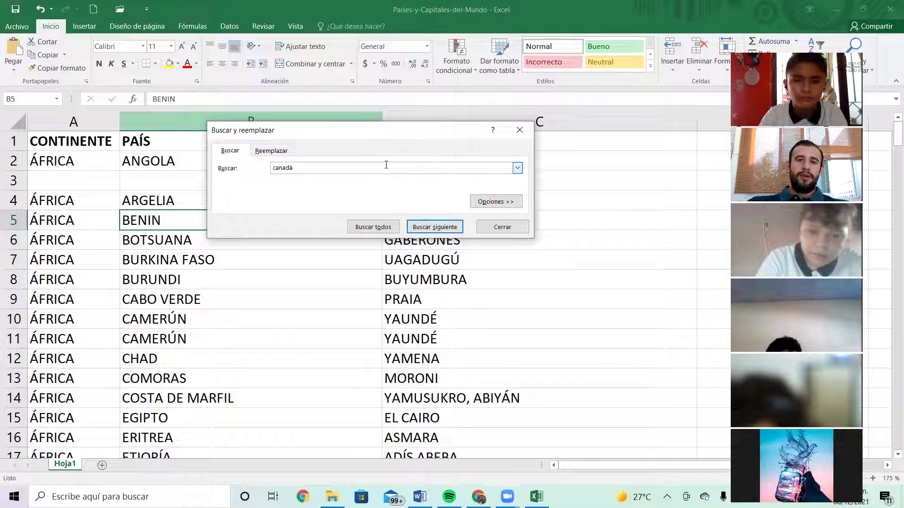
pyautogui.press('BackSpace')
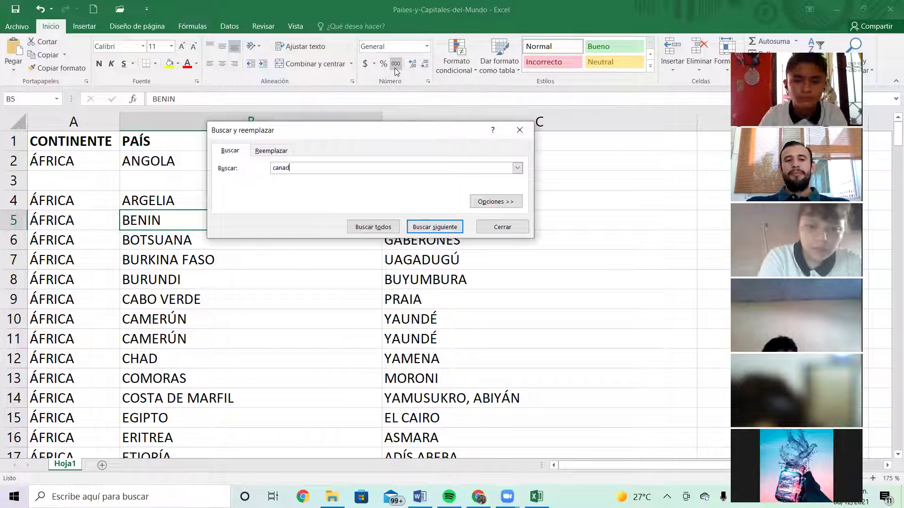
pyautogui.click(432, 228)
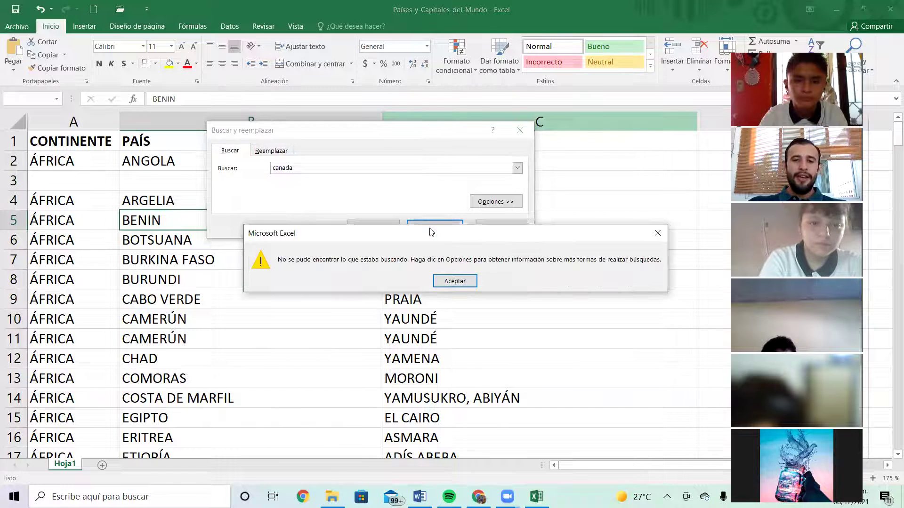
pyautogui.moveTo(430, 232); pyautogui.dragTo(335, 233)
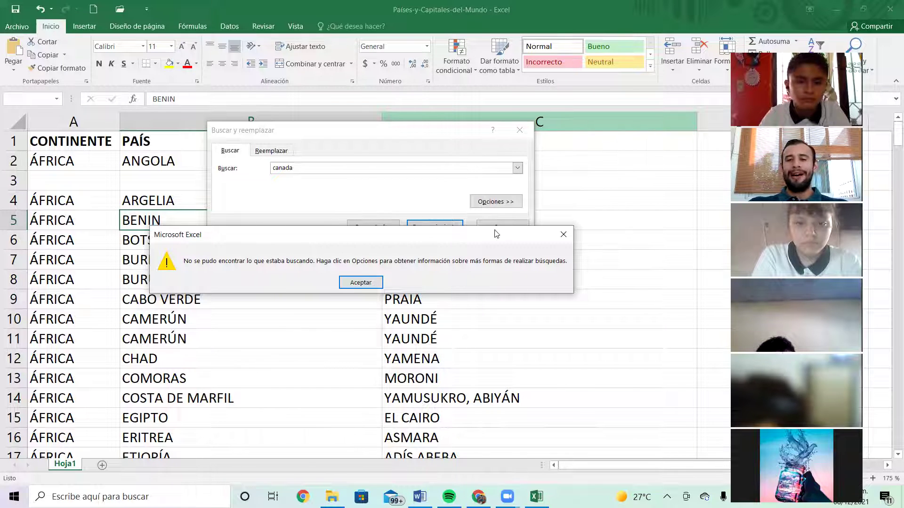
pyautogui.click(563, 235)
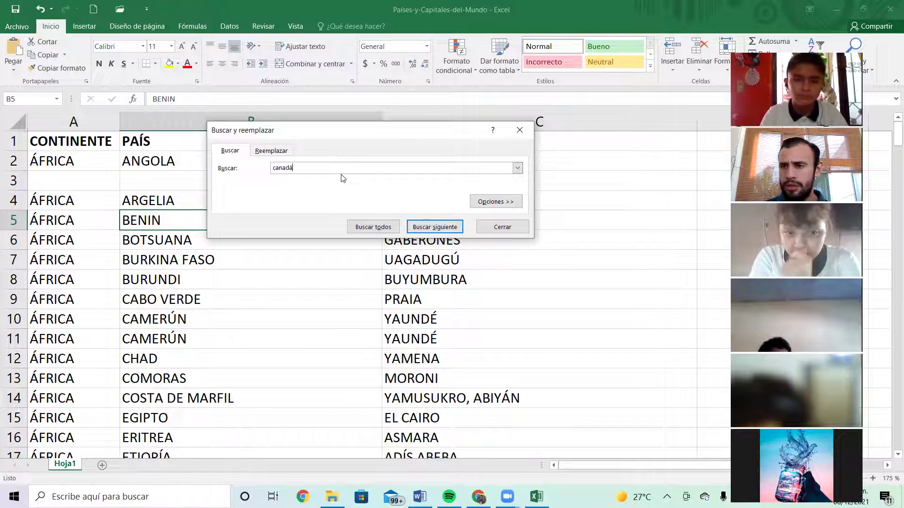
# Search the sheet for "canadá" with the accent and cycle repeatedly through the matching cells
pyautogui.click(435, 228)
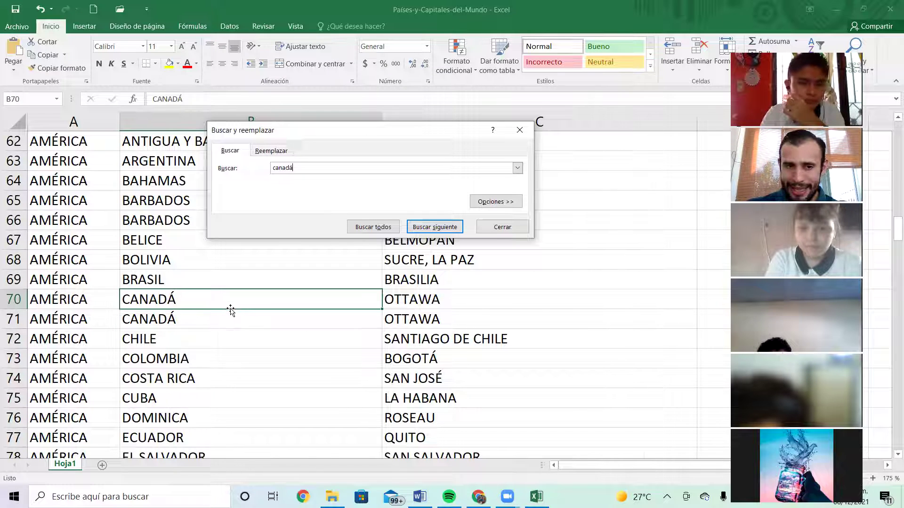
pyautogui.click(429, 229)
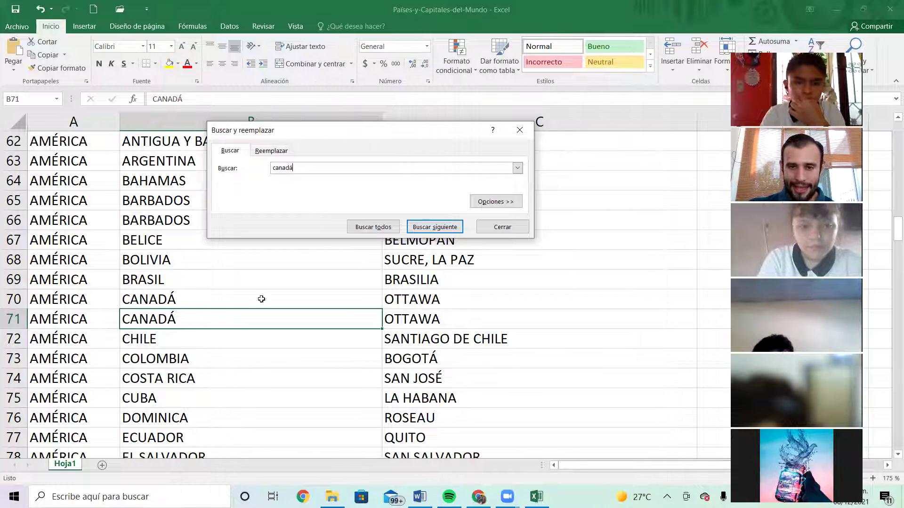
pyautogui.click(435, 227)
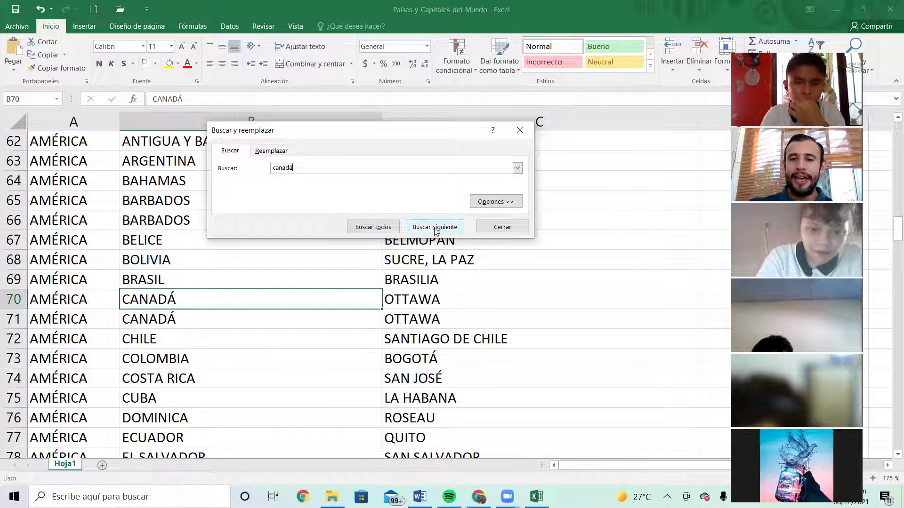
pyautogui.click(435, 227)
pyautogui.click(434, 227)
pyautogui.click(435, 227)
pyautogui.click(435, 227)
pyautogui.click(435, 226)
pyautogui.click(435, 227)
pyautogui.click(435, 227)
pyautogui.click(435, 226)
pyautogui.click(435, 227)
pyautogui.click(435, 227)
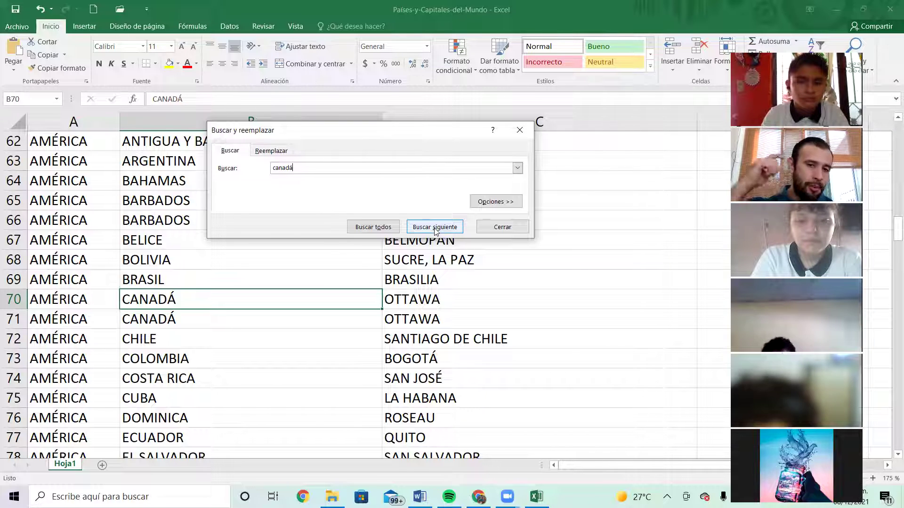
pyautogui.click(435, 228)
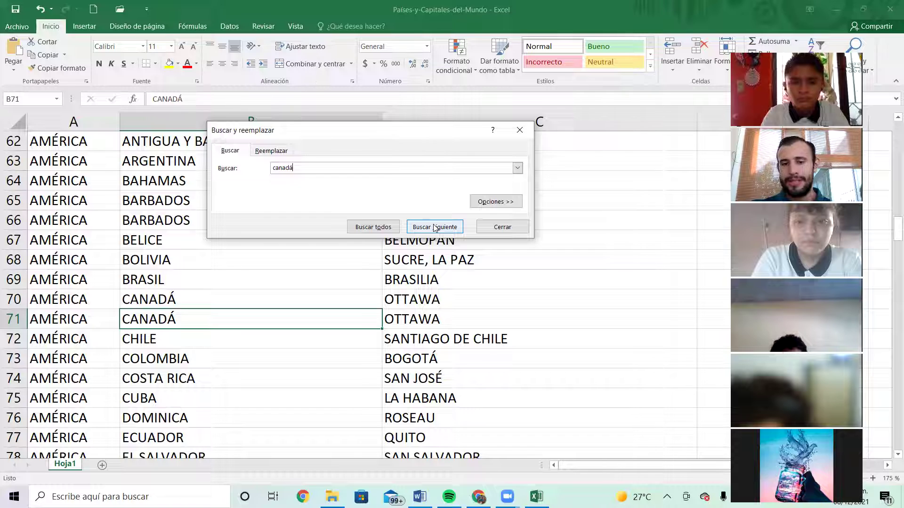
pyautogui.click(434, 228)
pyautogui.click(434, 227)
pyautogui.click(434, 228)
pyautogui.click(434, 228)
pyautogui.click(434, 228)
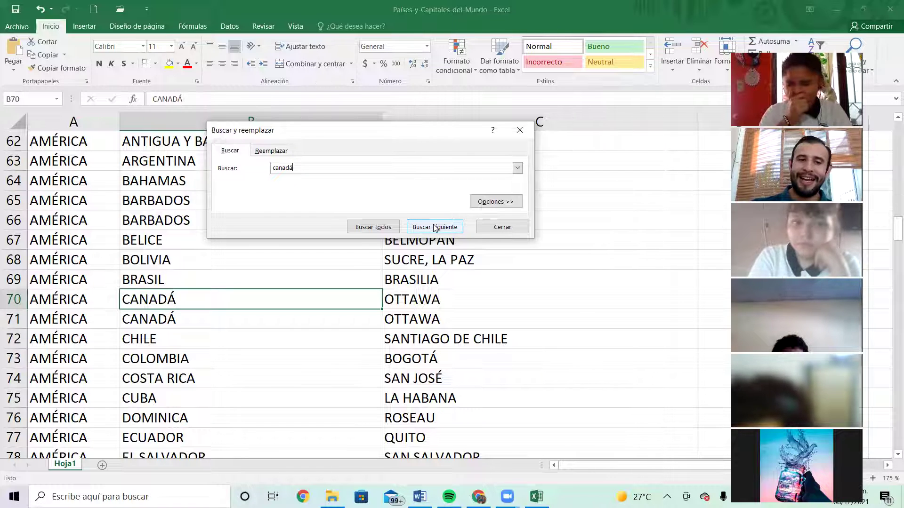
pyautogui.click(435, 228)
pyautogui.click(434, 228)
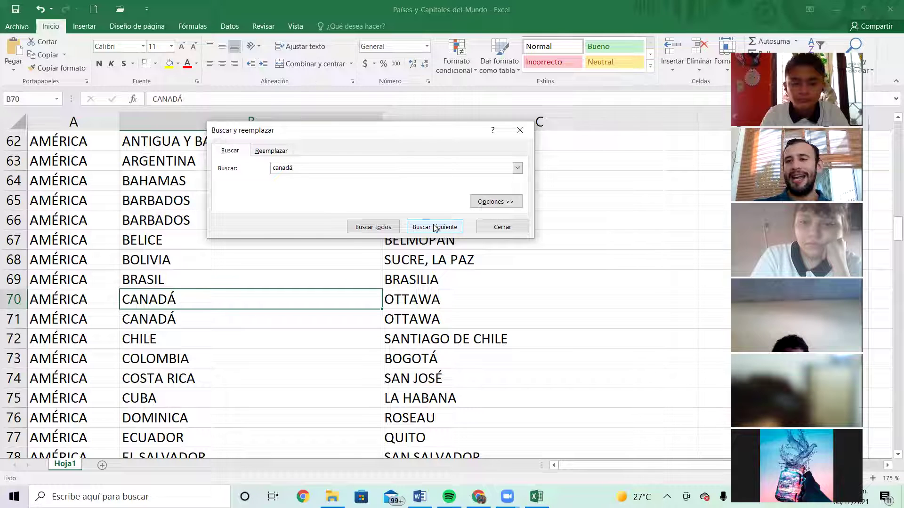
pyautogui.click(435, 228)
pyautogui.click(435, 228)
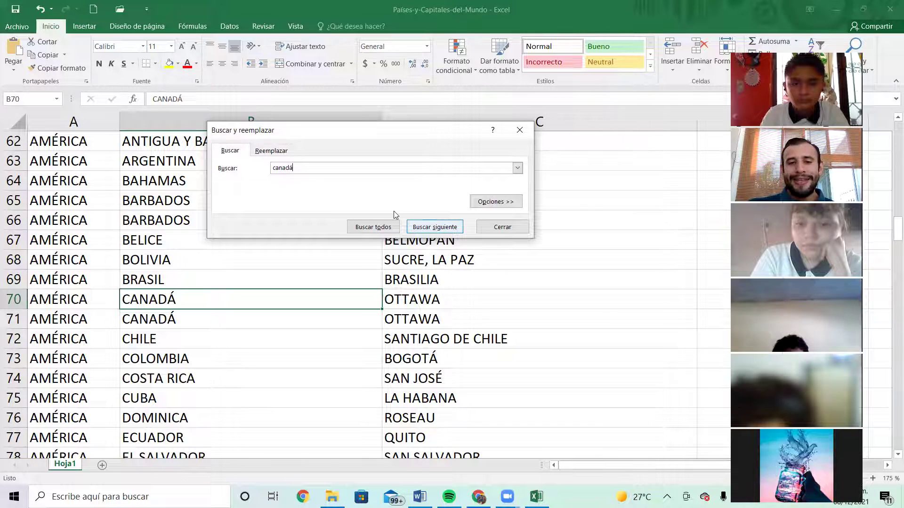
# List all cells matching "canadá" and enlarge the search dialog to show the whole results list
pyautogui.press('BackSpace')
pyautogui.write('a')
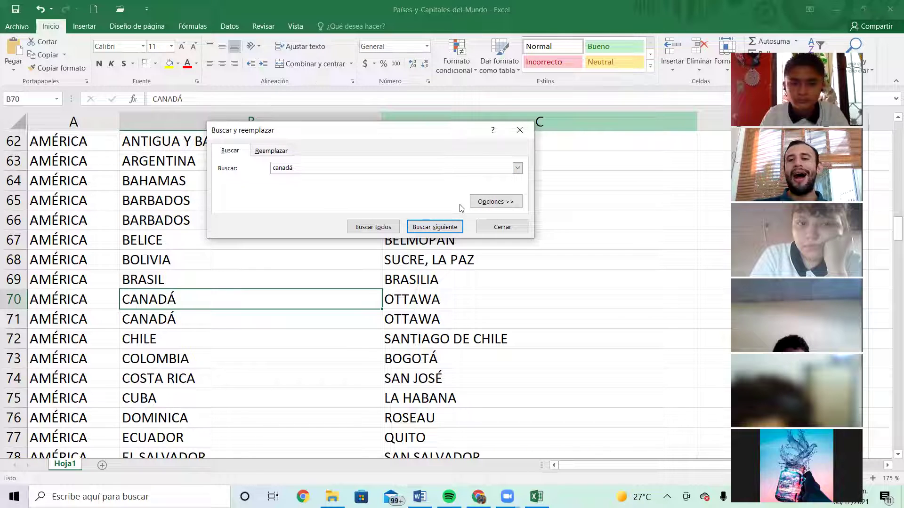
pyautogui.click(373, 228)
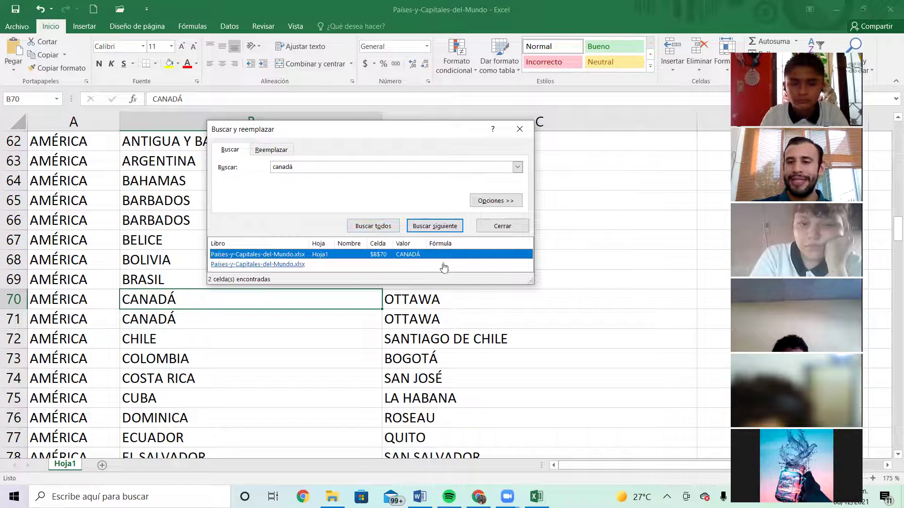
pyautogui.moveTo(529, 282); pyautogui.dragTo(537, 302)
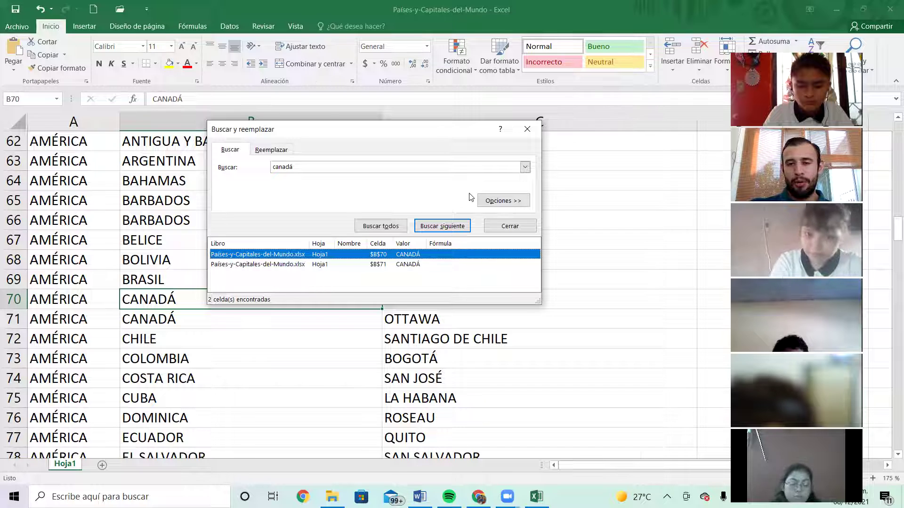
# Review the advanced search options, keep the search scope set to Hoja, and close the search dialog
pyautogui.click(511, 200)
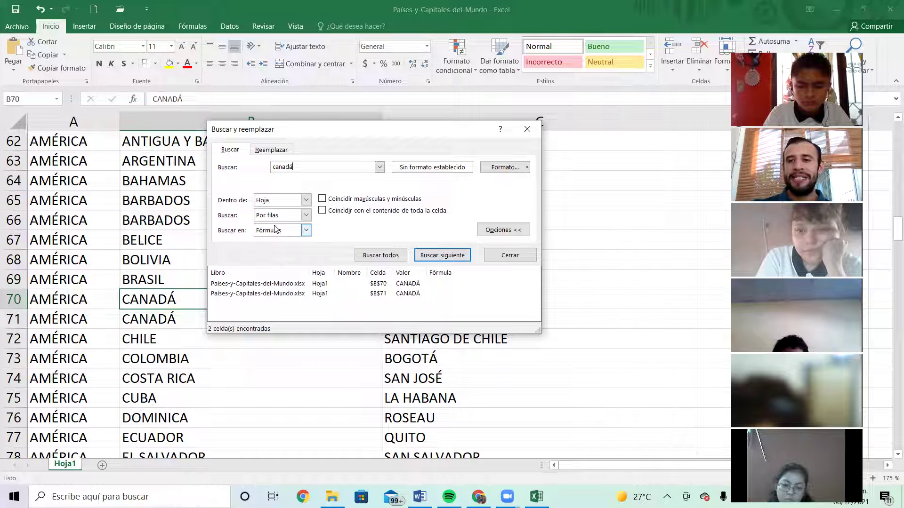
pyautogui.click(306, 200)
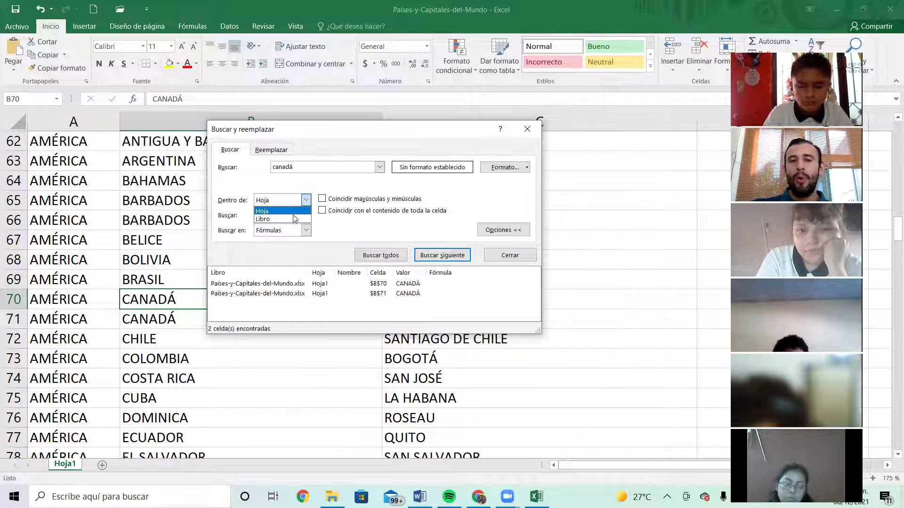
pyautogui.click(267, 214)
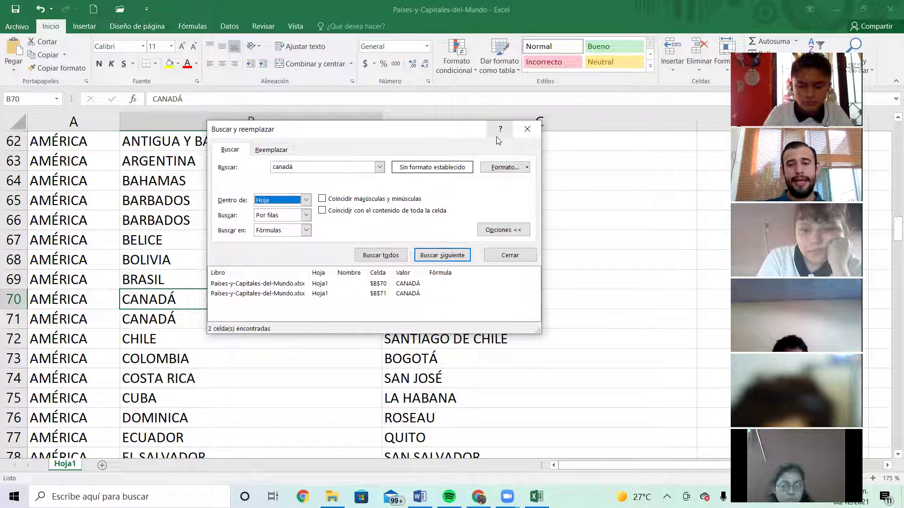
pyautogui.press('Escape')
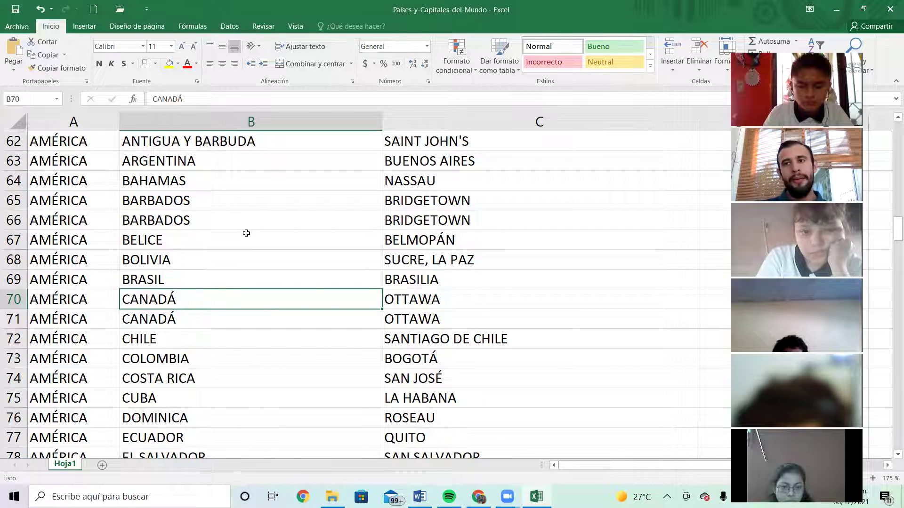
# Reopen the search dialog from cell B65, hide its advanced options, re-enter "canadá" as the search term and close it
pyautogui.click(251, 202)
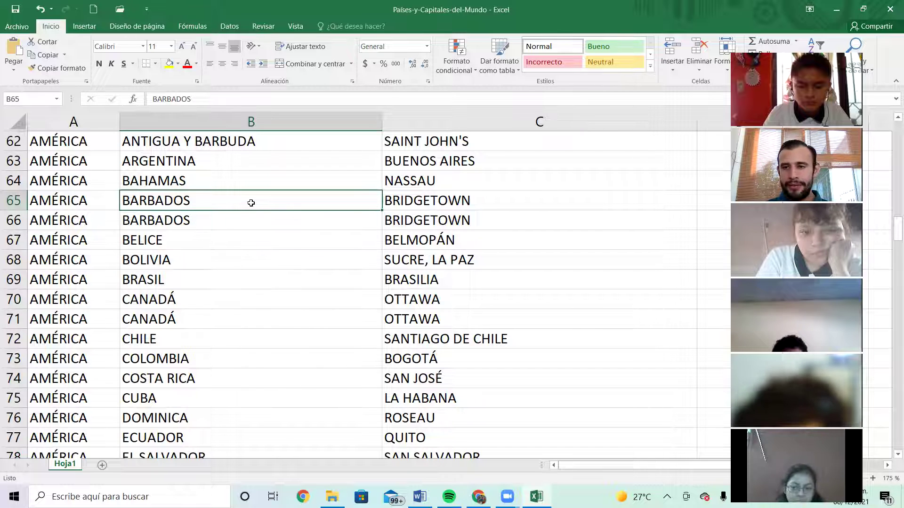
pyautogui.hotkey('ctrl', 'b')
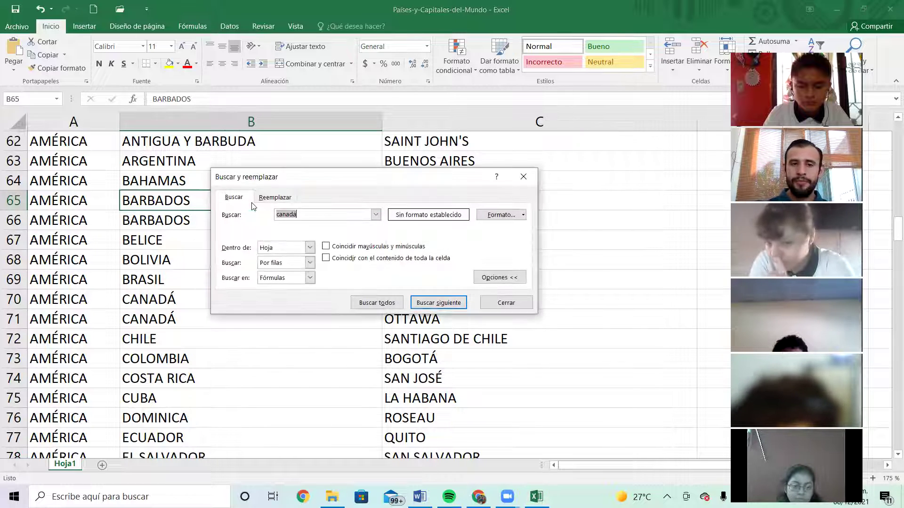
pyautogui.click(500, 278)
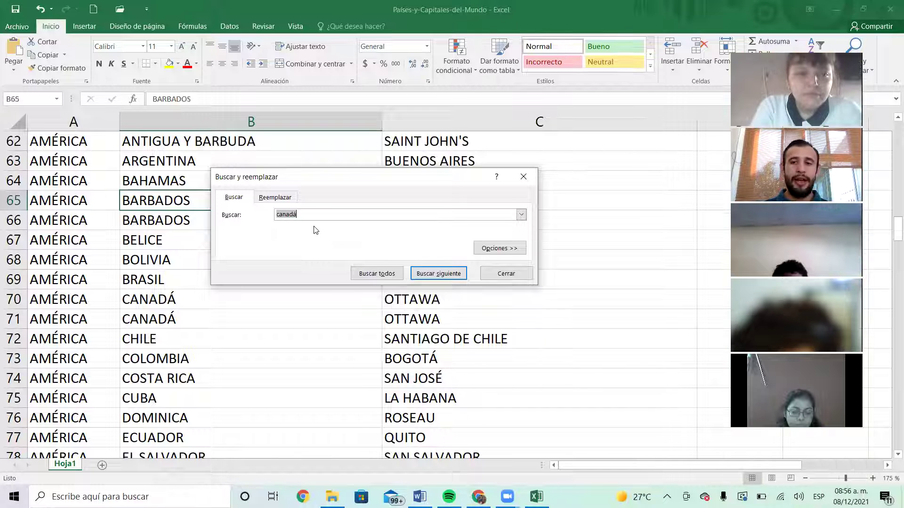
pyautogui.write('canada')
pyautogui.press('BackSpace')
pyautogui.write('á')
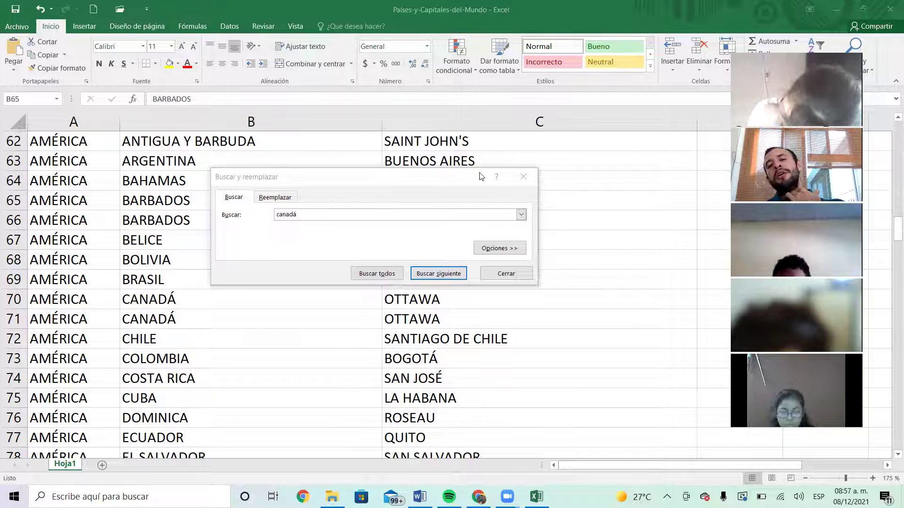
pyautogui.press('Escape')
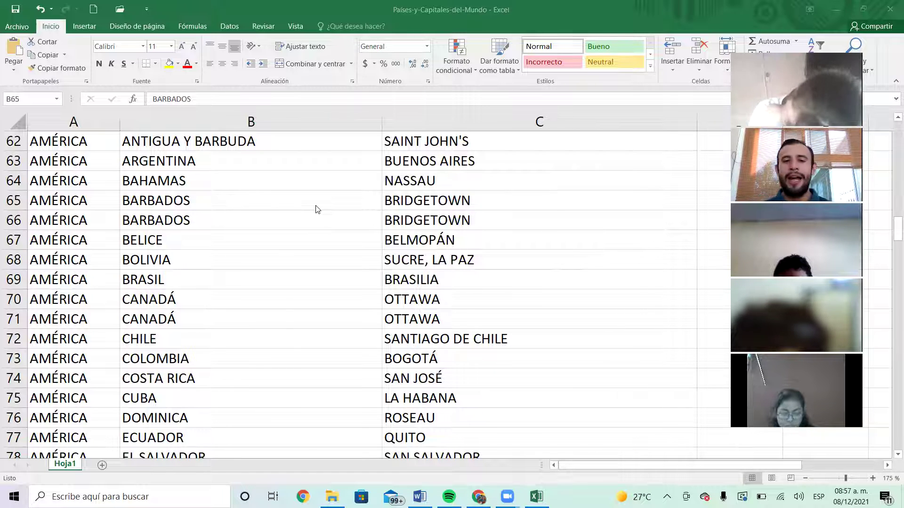
# Enter "canadá" as the term in the find-and-replace function and go to its next match
pyautogui.click(317, 210)
pyautogui.hotkey('ctrl', 'b')
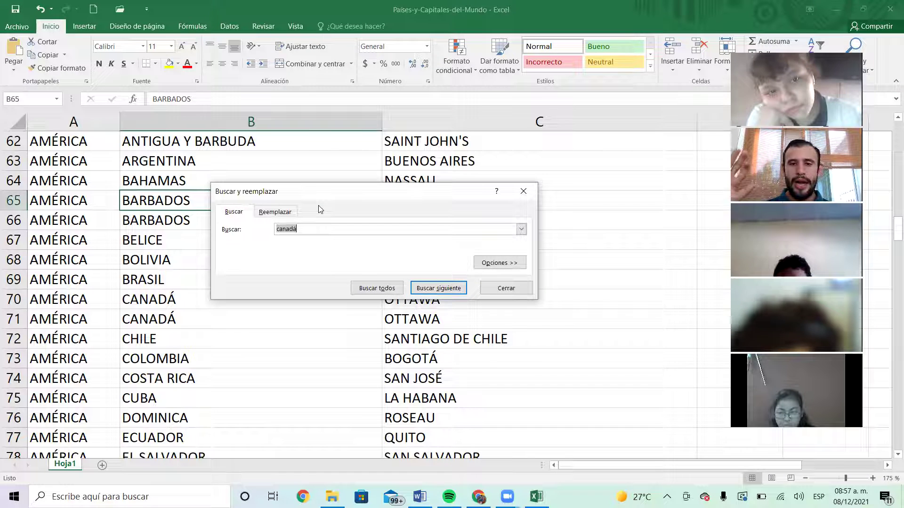
pyautogui.press('BackSpace')
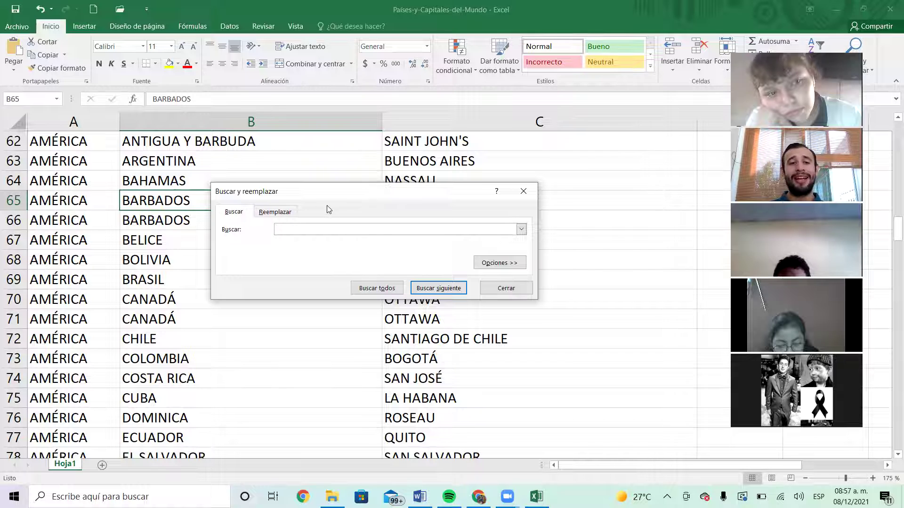
pyautogui.click(275, 212)
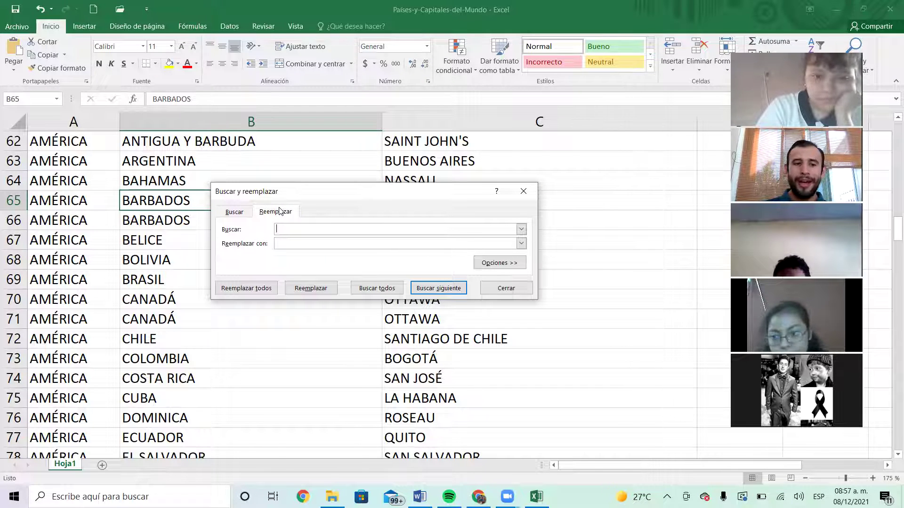
pyautogui.write('anadá')
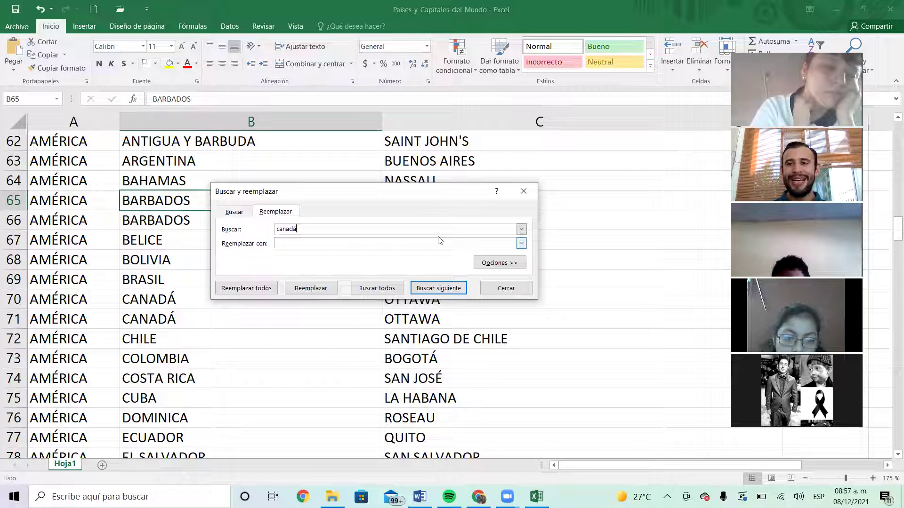
pyautogui.click(450, 288)
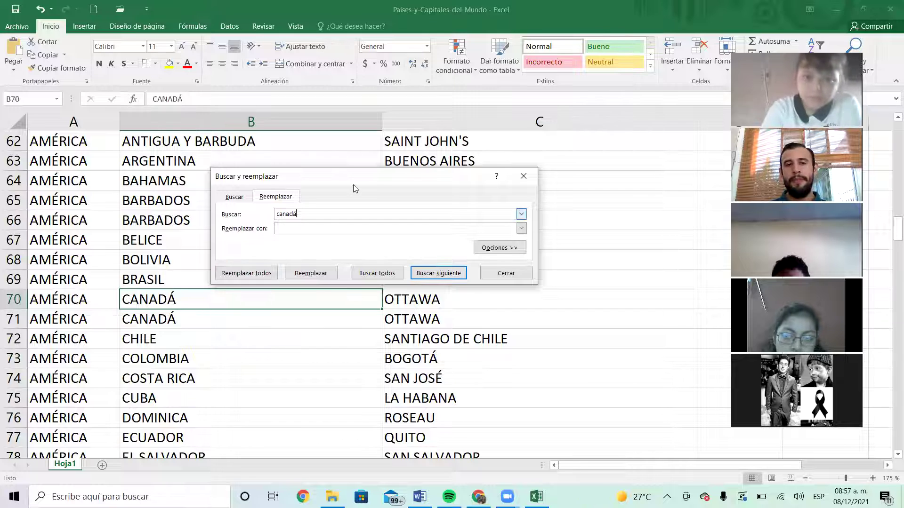
# Replace the "canadá" match in cell B70 with "canadeishon"
pyautogui.moveTo(352, 177); pyautogui.dragTo(351, 150)
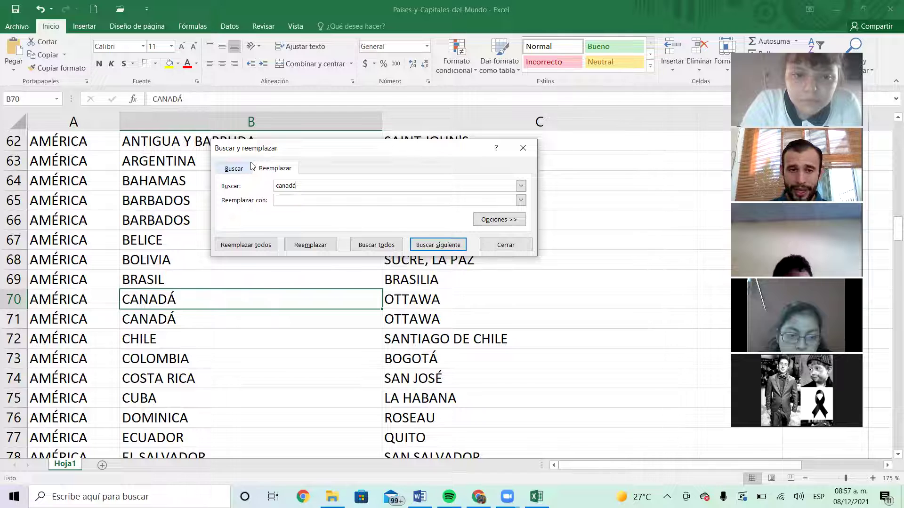
pyautogui.click(322, 198)
pyautogui.write('canadeishon')
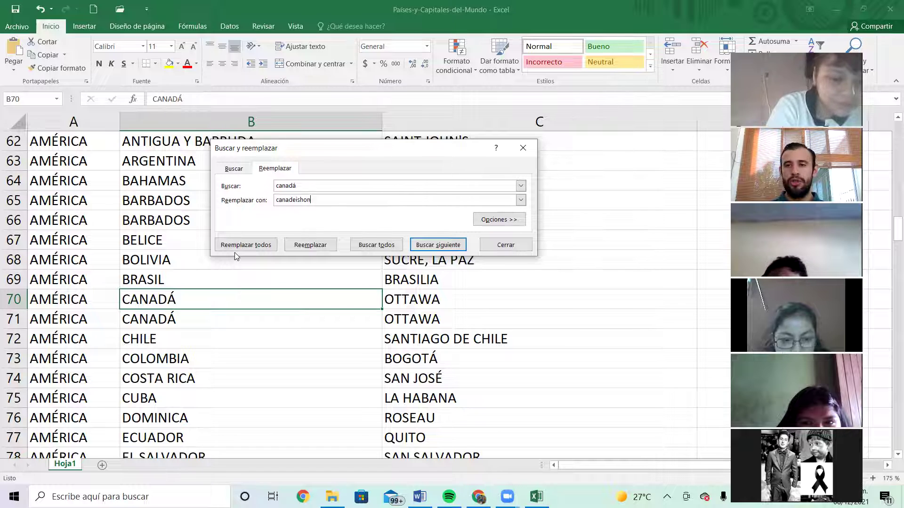
pyautogui.click(301, 246)
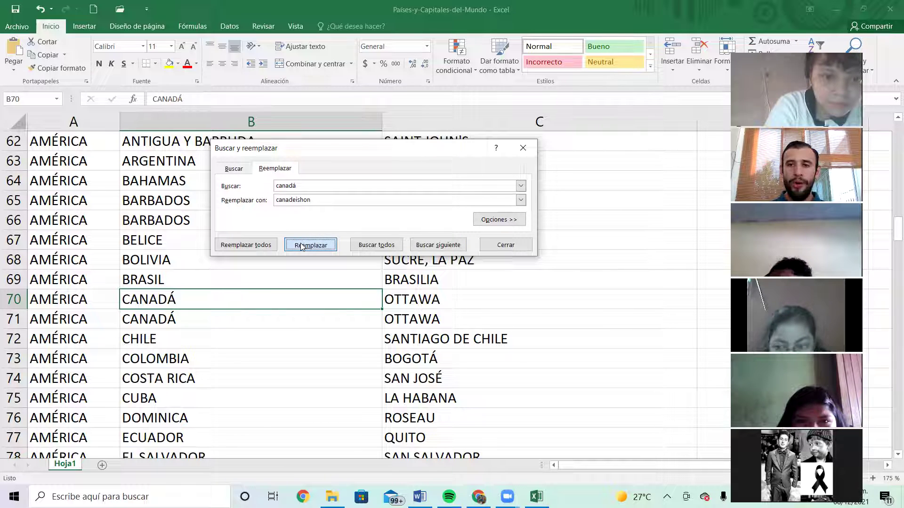
pyautogui.click(301, 245)
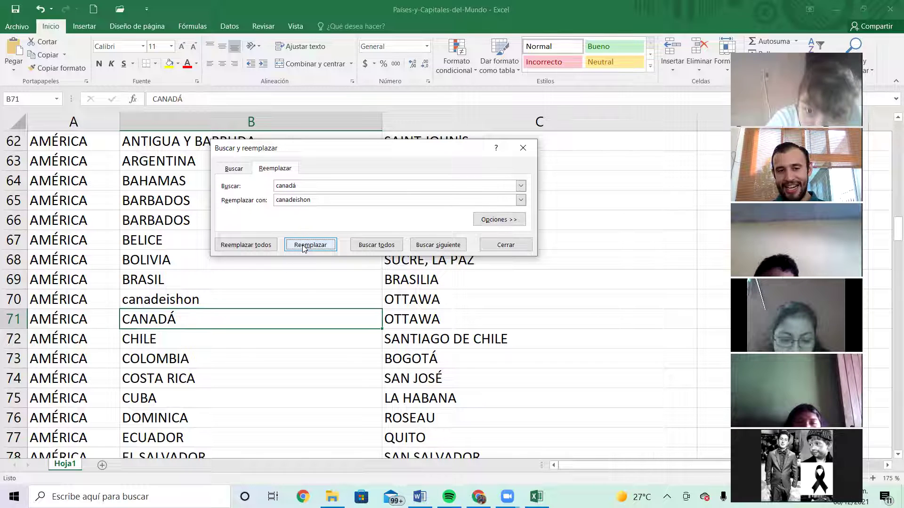
# Close the find-and-replace dialog and undo the replacement in cell B70
pyautogui.doubleClick(300, 199)
pyautogui.press('BackSpace')
pyautogui.hotkey('ctrl', 'z')
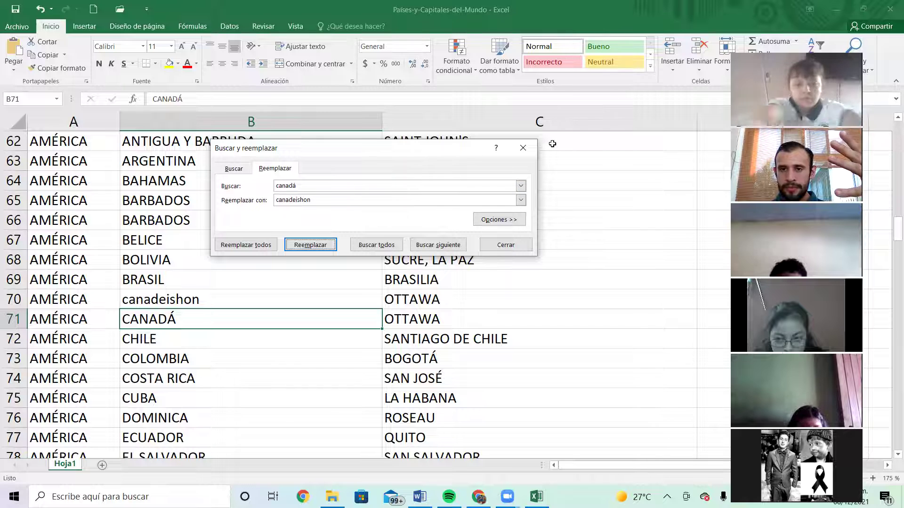
pyautogui.click(523, 147)
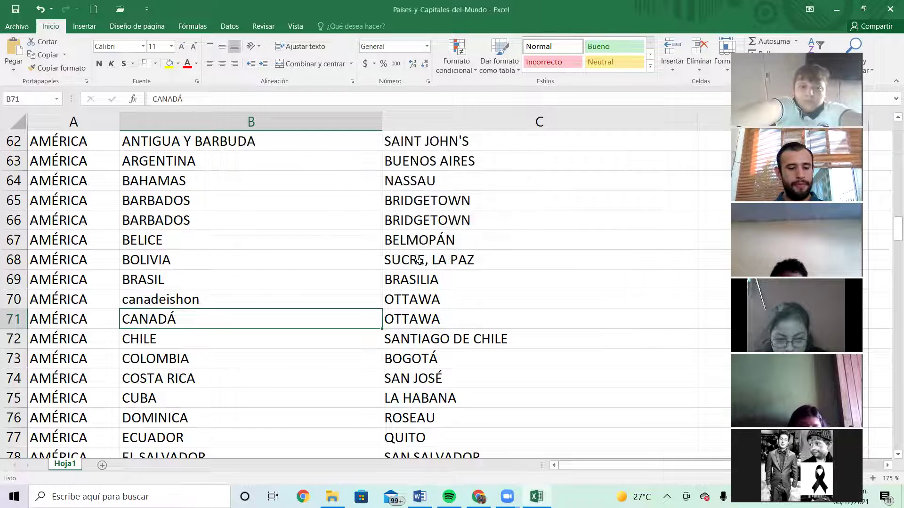
pyautogui.hotkey('ctrl', 'z')
pyautogui.click(187, 342)
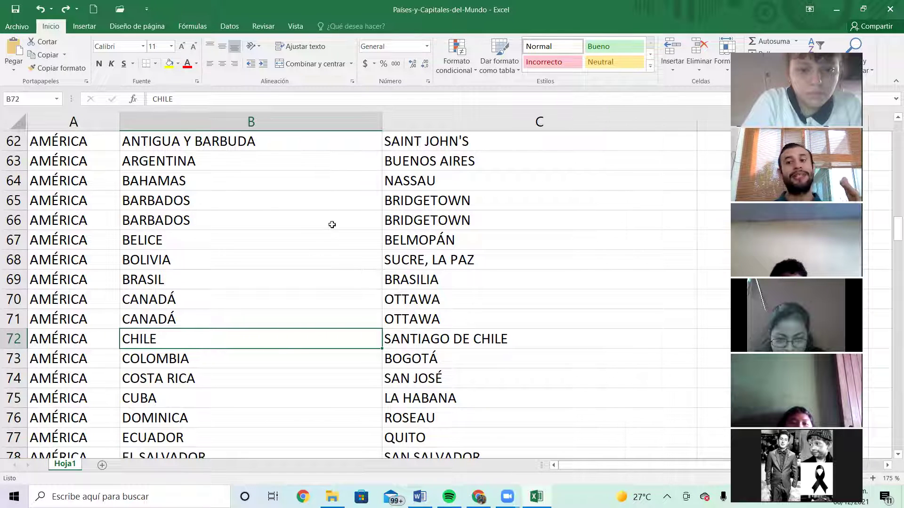
# Examine the blank row 3 and the repeated CAMERÚN entries in rows 10 and 11 of the list
pyautogui.scroll(20, 333, 240)
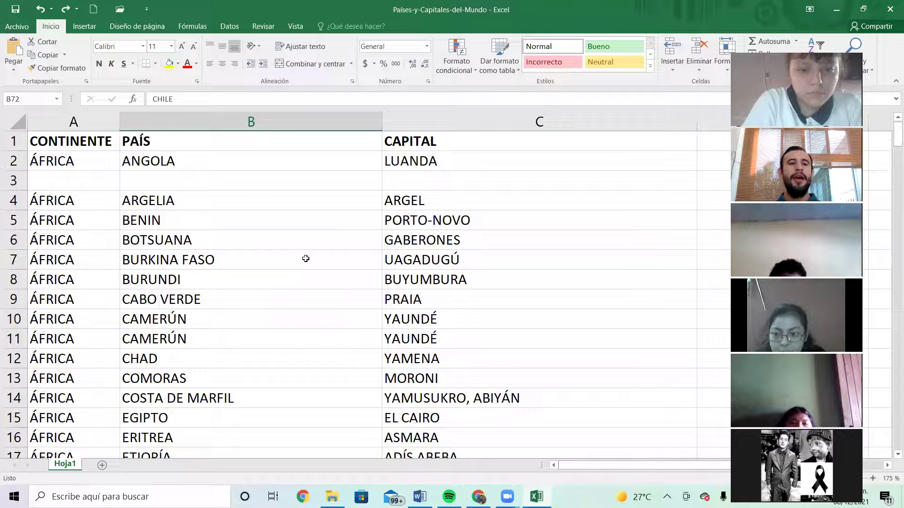
pyautogui.click(203, 225)
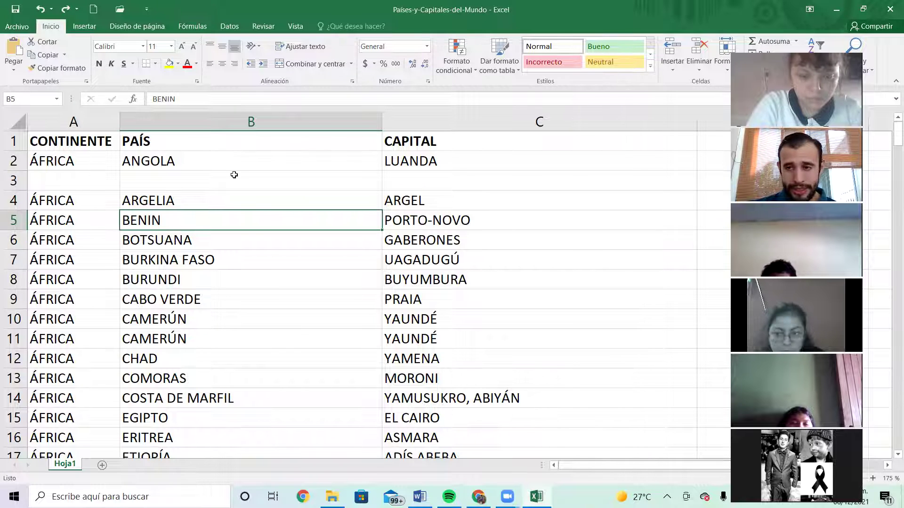
pyautogui.click(234, 175)
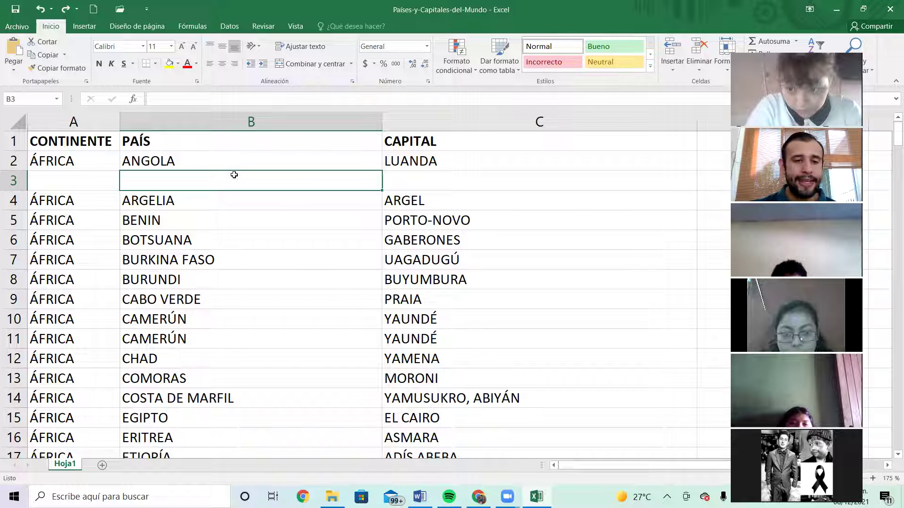
pyautogui.moveTo(196, 316); pyautogui.dragTo(400, 341)
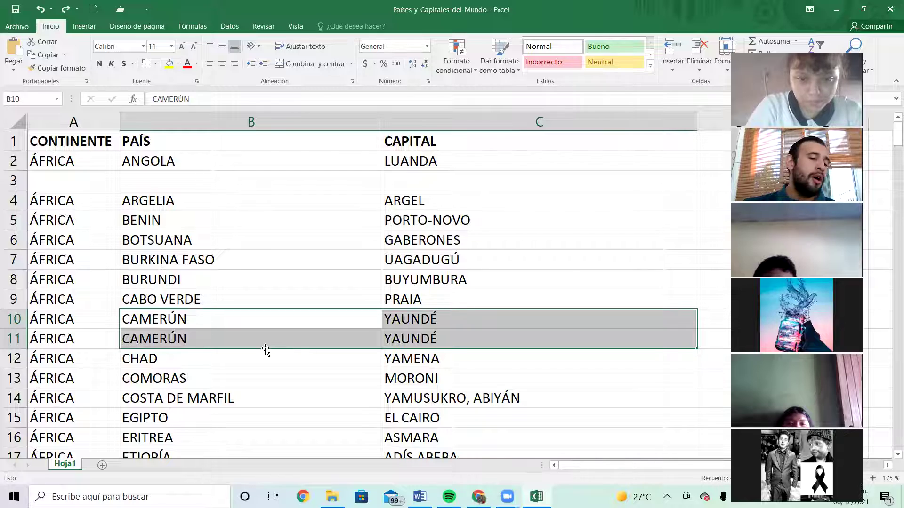
pyautogui.click(219, 396)
# Look through the list of countries from África to Asia for repeated entries and return to the header row
pyautogui.scroll(-20, 240, 360)
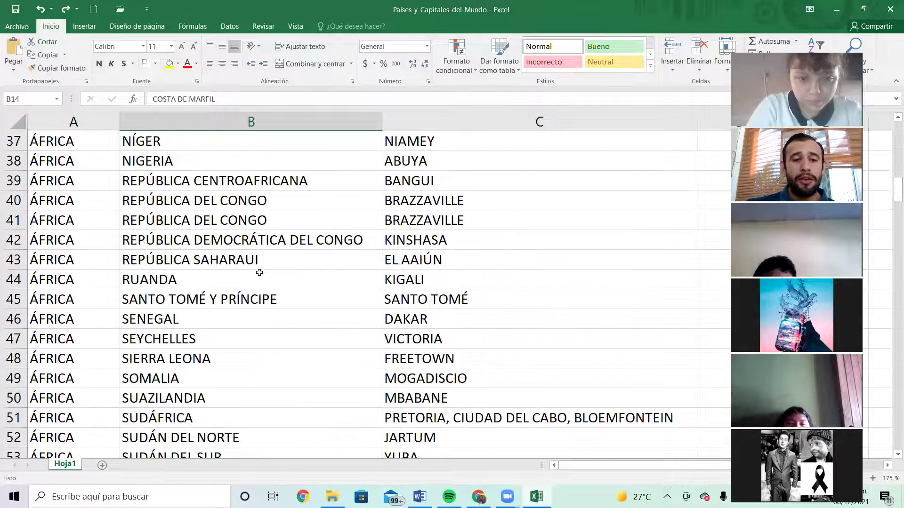
pyautogui.scroll(-19, 257, 279)
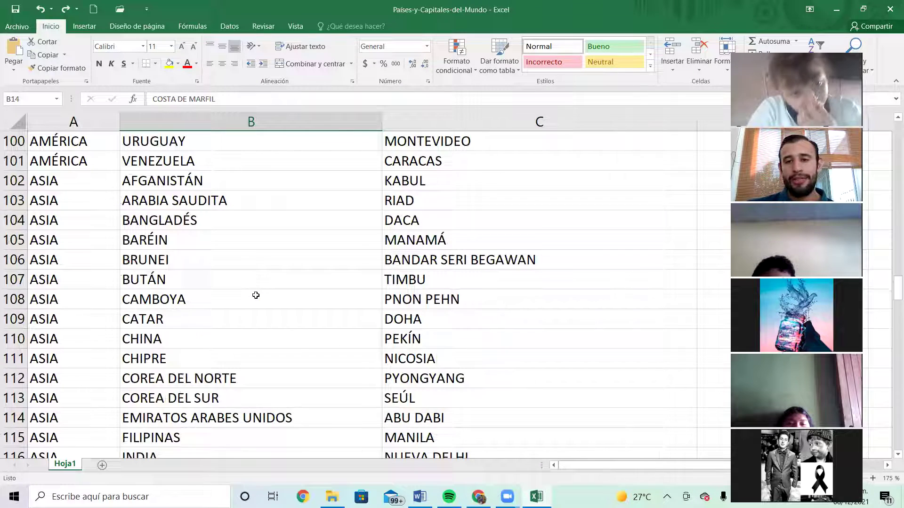
pyautogui.scroll(2, 251, 306)
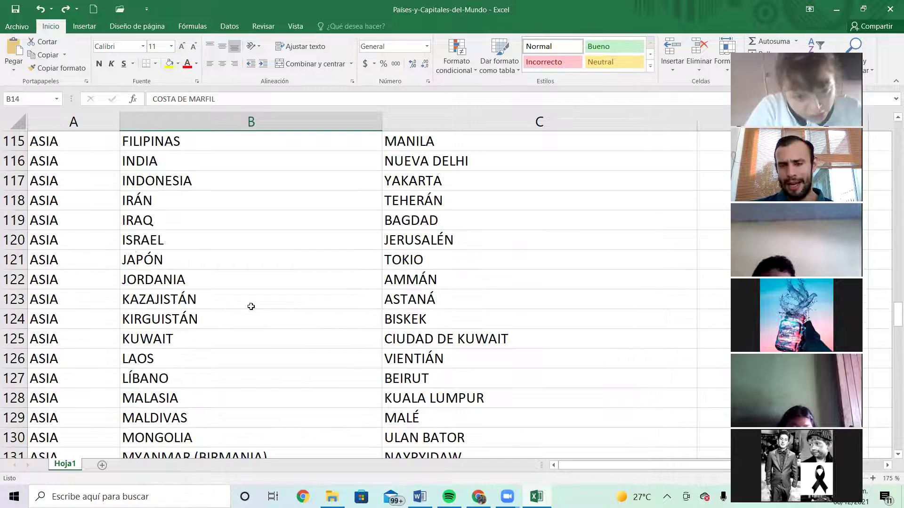
pyautogui.scroll(1, 251, 306)
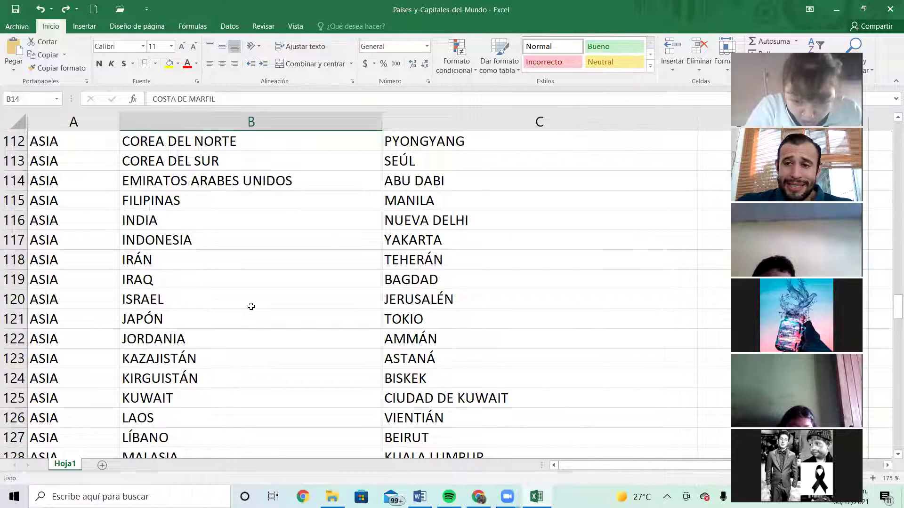
pyautogui.scroll(12, 251, 306)
pyautogui.scroll(17, 225, 312)
pyautogui.scroll(8, 225, 312)
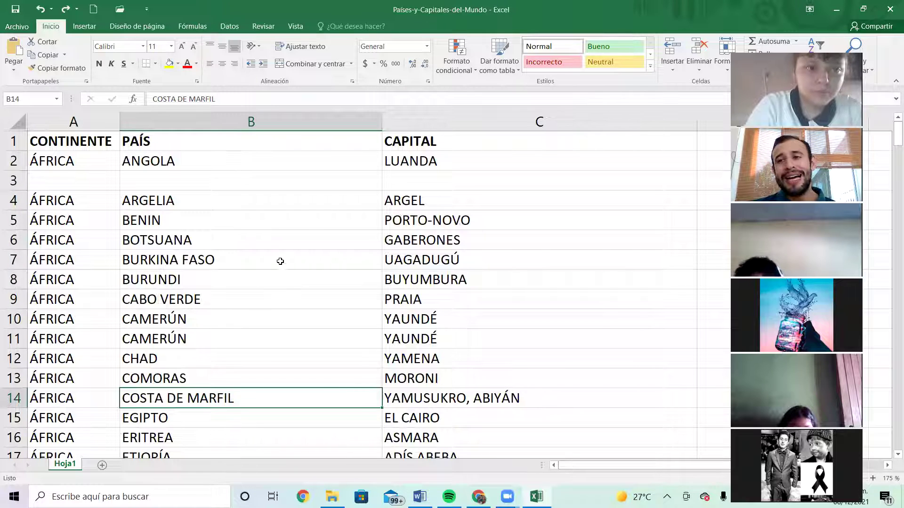
pyautogui.scroll(-4, 221, 222)
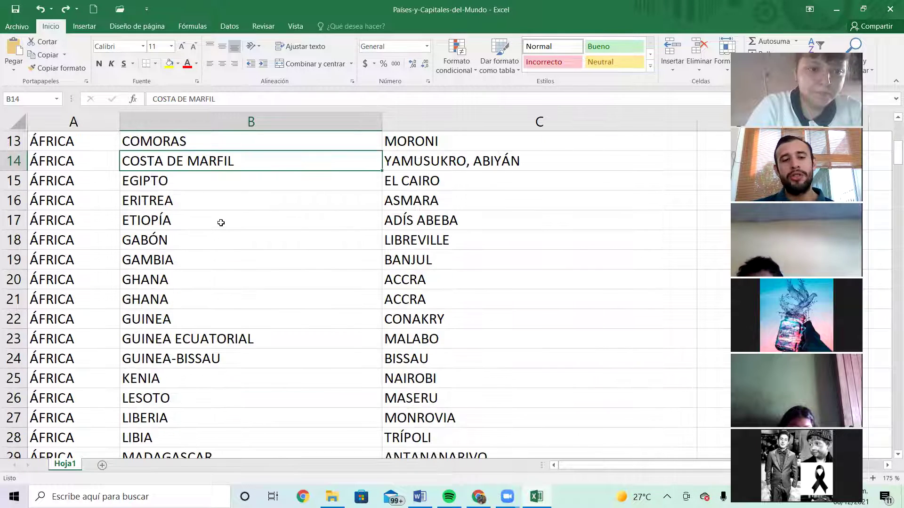
pyautogui.scroll(-11, 221, 223)
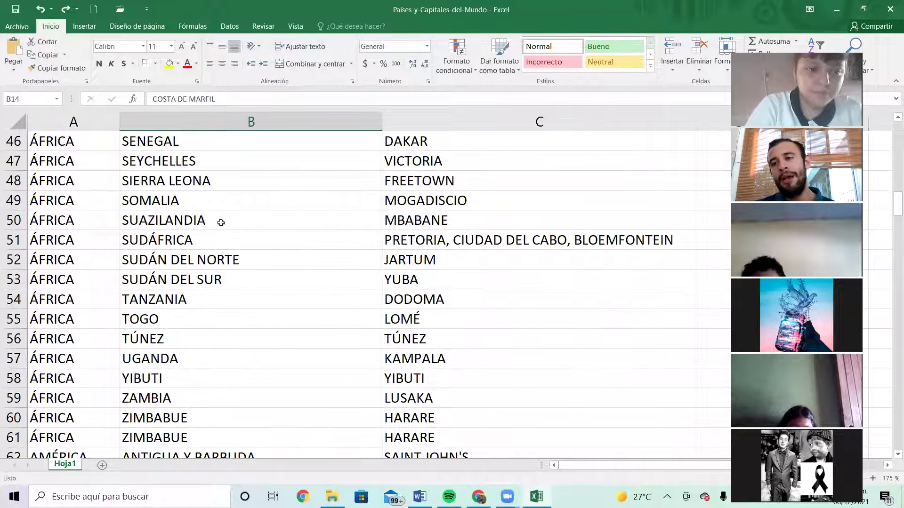
pyautogui.scroll(4, 220, 223)
pyautogui.scroll(11, 221, 222)
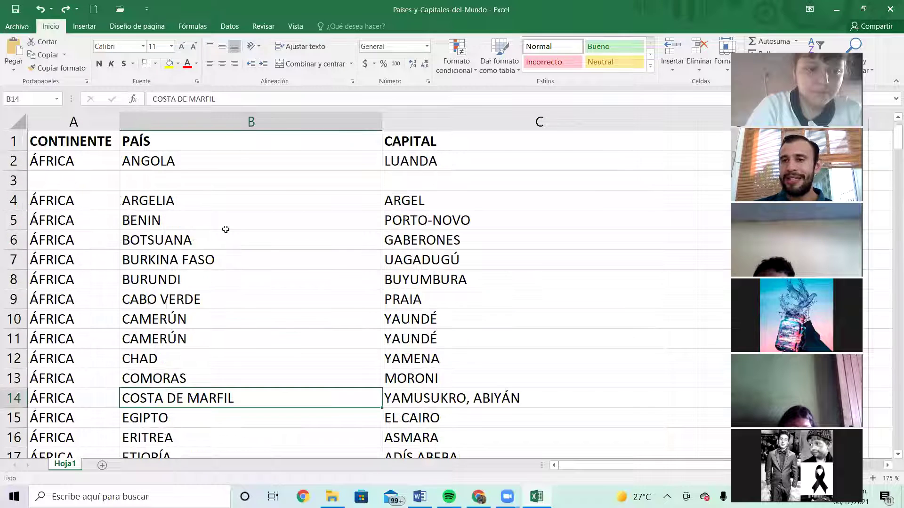
# Highlight the blank cells A3:C3 between ANGOLA and ARGELIA to examine the gap in the list
pyautogui.click(226, 207)
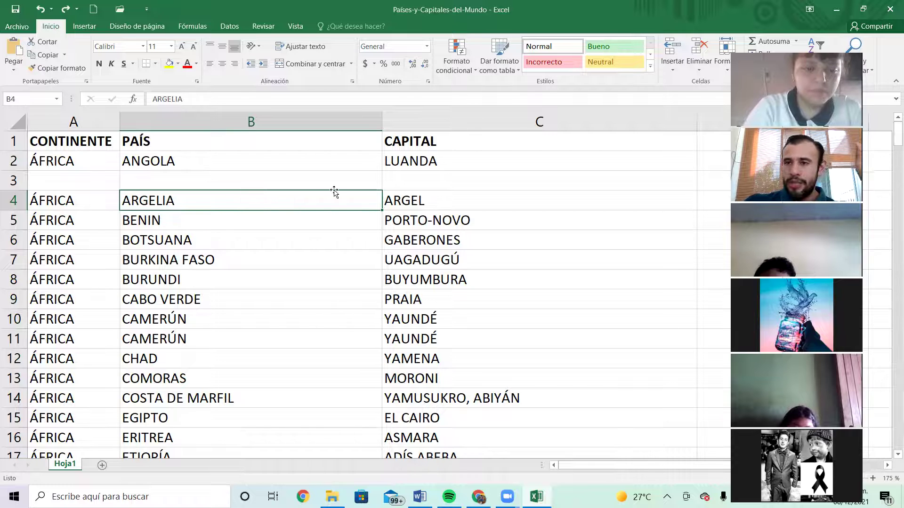
pyautogui.click(53, 180)
pyautogui.moveTo(386, 186); pyautogui.dragTo(406, 181)
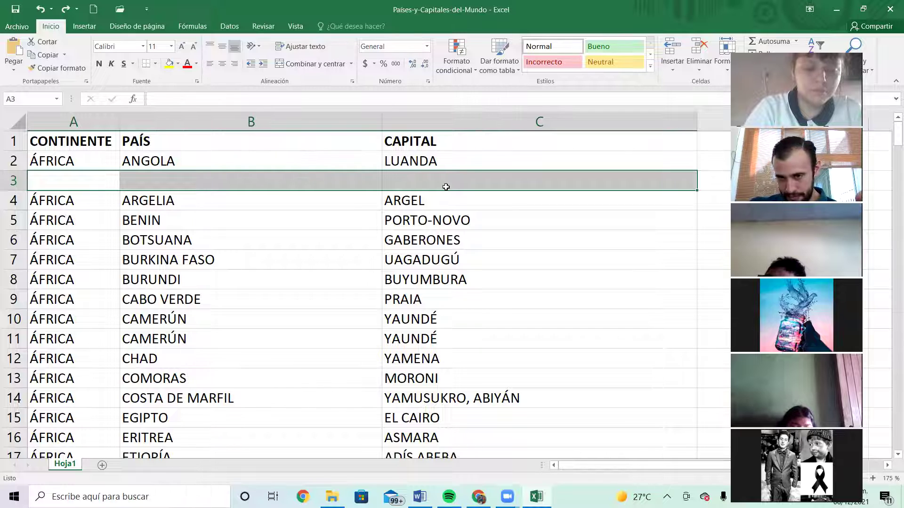
pyautogui.click(202, 207)
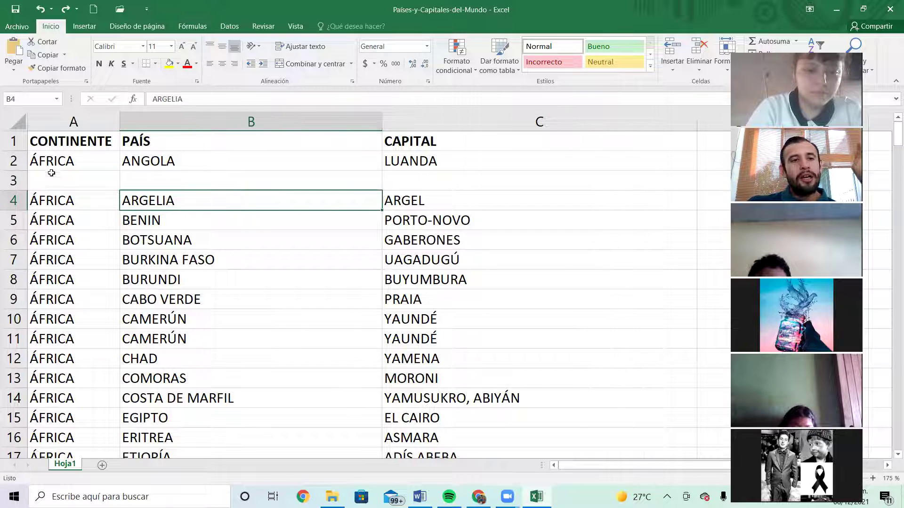
pyautogui.moveTo(70, 188); pyautogui.dragTo(482, 188)
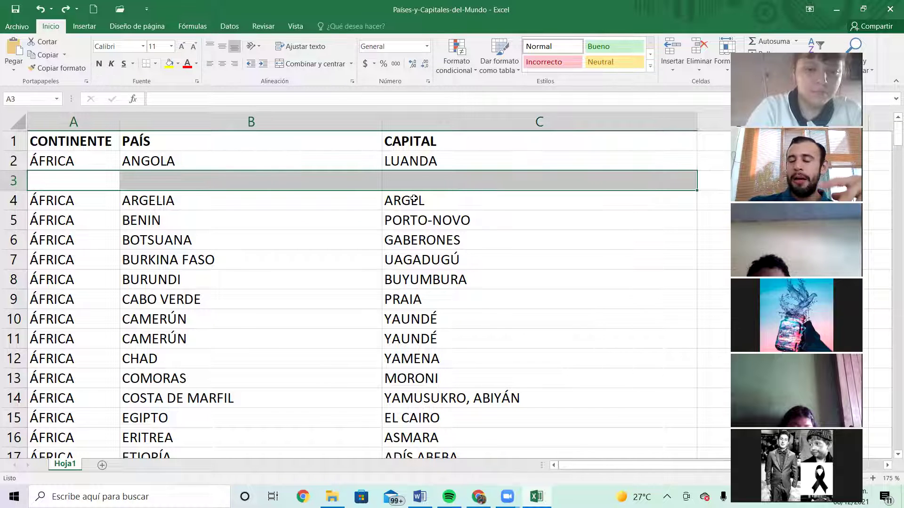
pyautogui.click(292, 254)
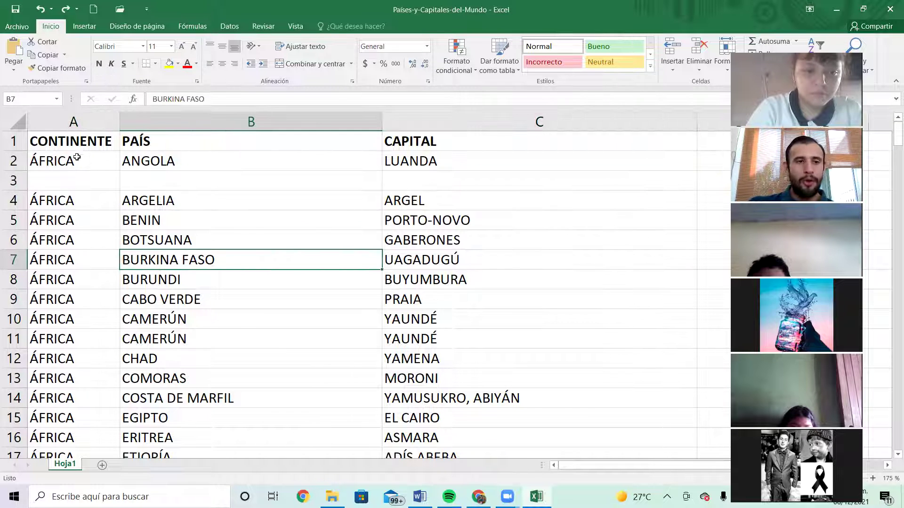
# Remove the duplicate rows from columns A to C, comparing CONTINENTE, PAÍS and CAPITAL with the first row as headers
pyautogui.click(50, 123)
pyautogui.moveTo(49, 123); pyautogui.dragTo(414, 123)
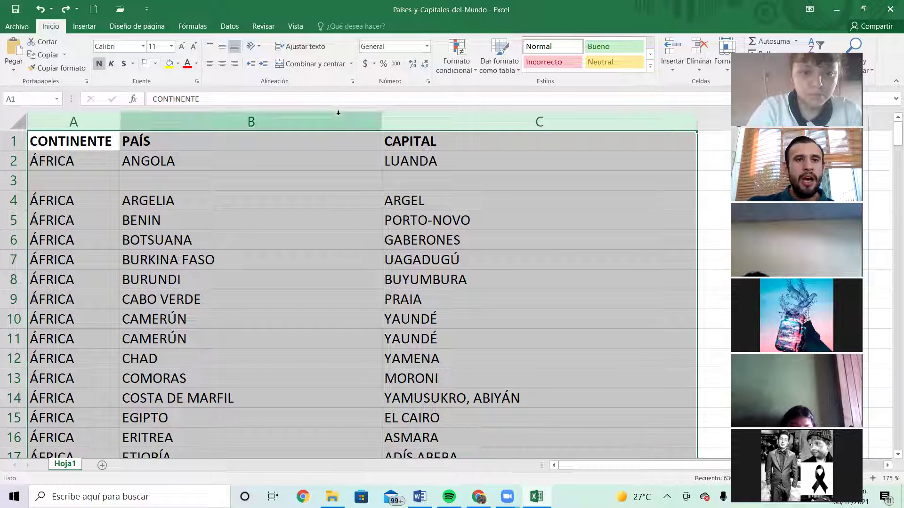
pyautogui.click(234, 28)
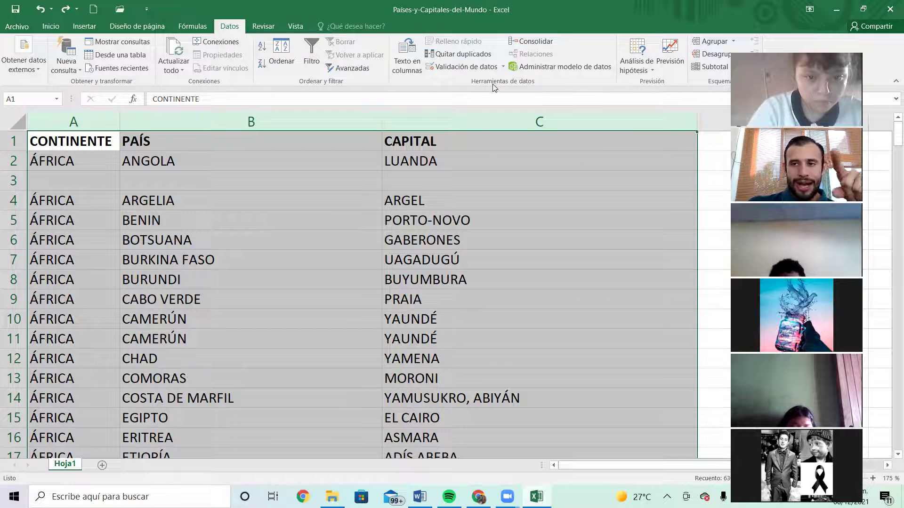
pyautogui.click(452, 55)
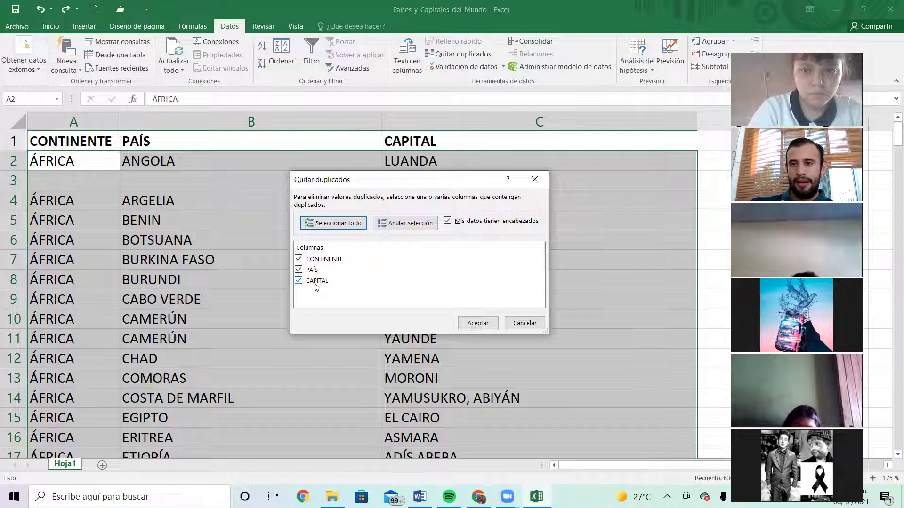
pyautogui.click(464, 325)
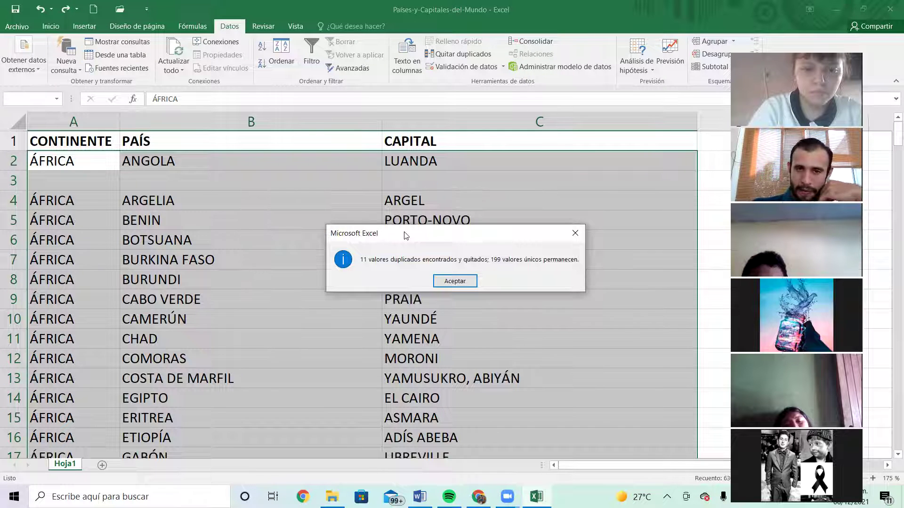
pyautogui.moveTo(406, 235); pyautogui.dragTo(360, 127)
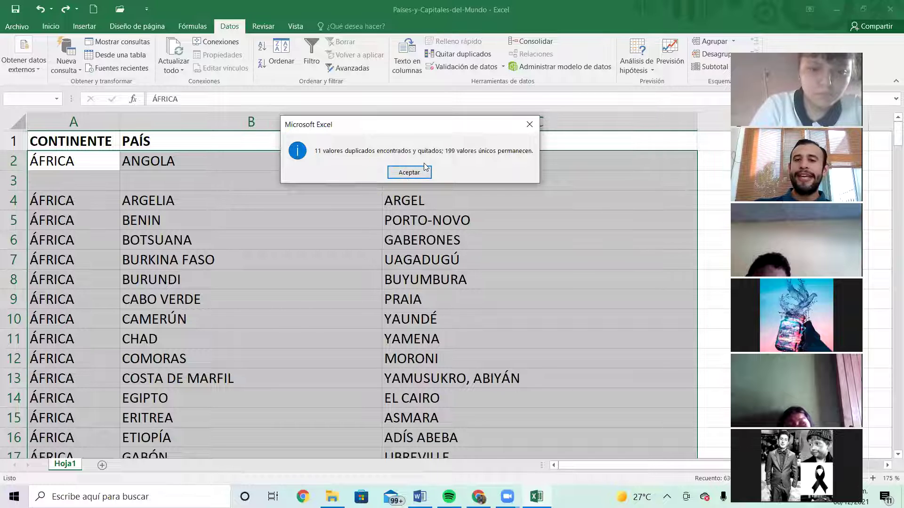
pyautogui.click(527, 128)
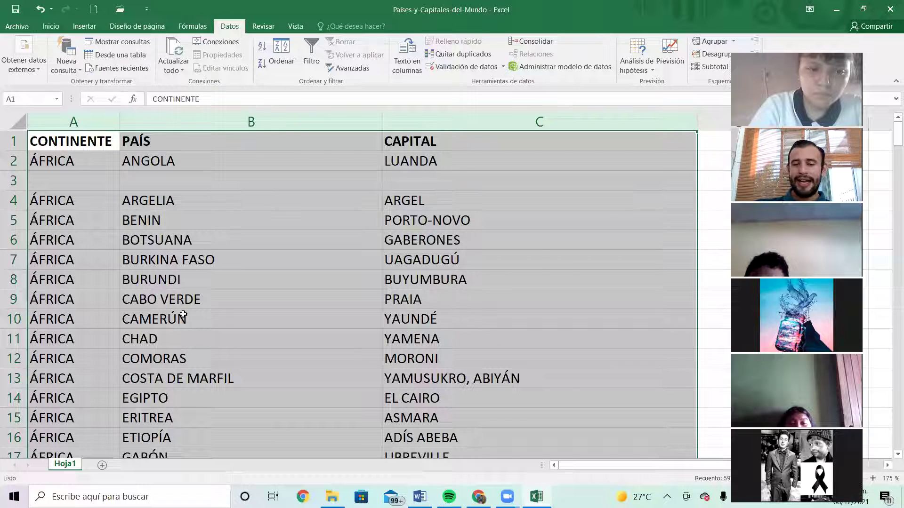
# Check the CAMERÚN entry in the PAÍS column and search the sheet for canadá
pyautogui.click(202, 325)
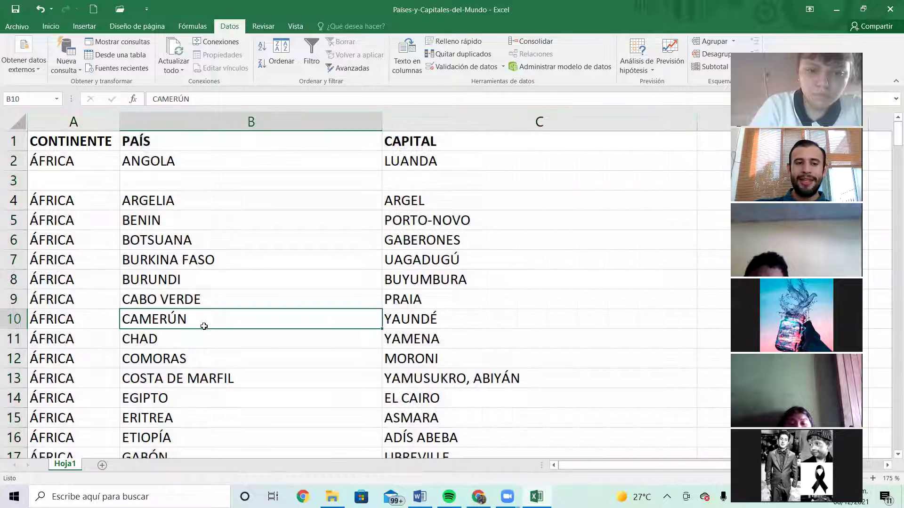
pyautogui.hotkey('ctrl', 'b')
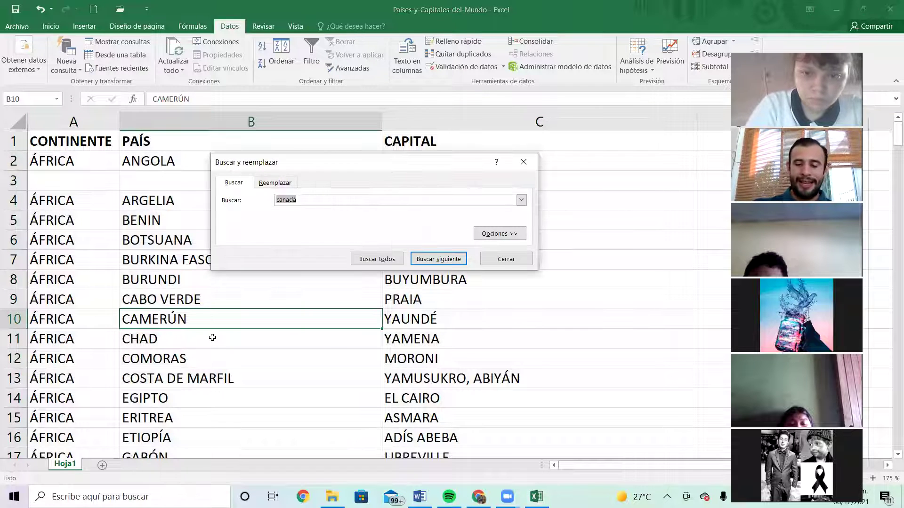
pyautogui.press('Return')
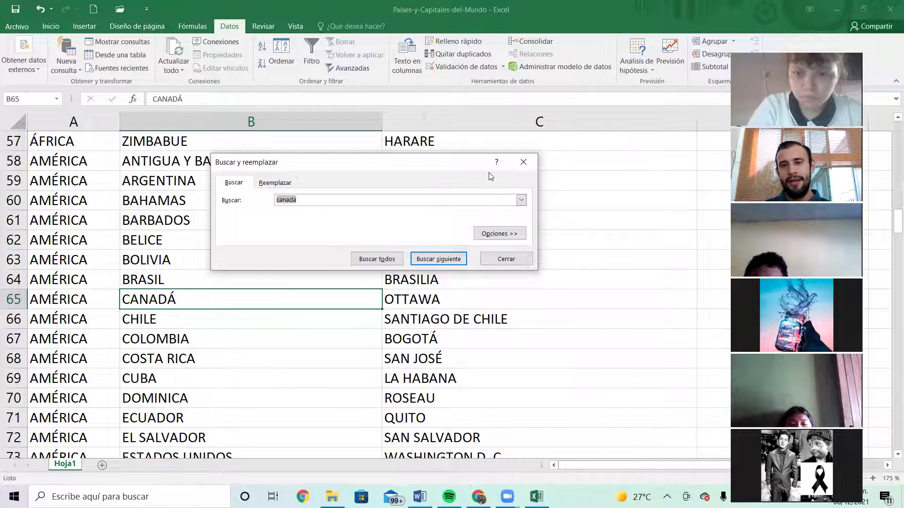
pyautogui.click(523, 162)
# Return to the start of the list and undo the duplicate removal
pyautogui.hotkey('ctrl', 'Home')
pyautogui.hotkey('ctrl', 'a')
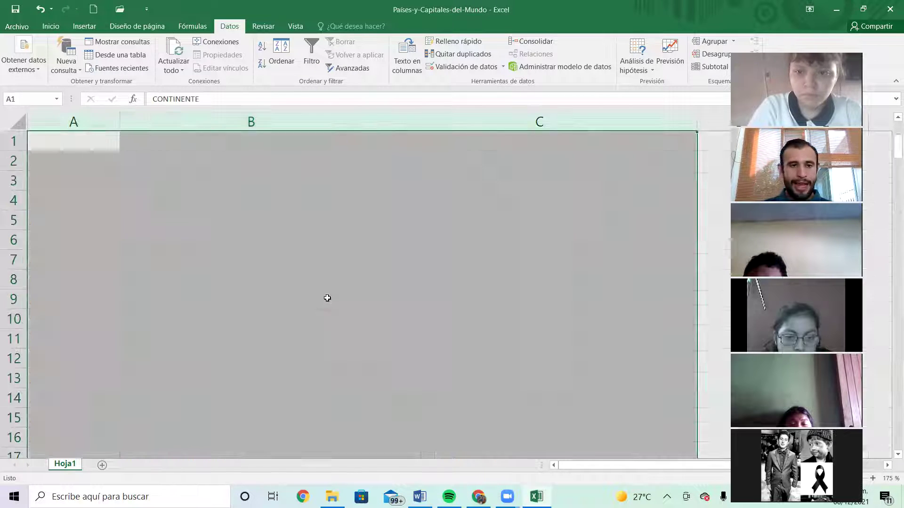
pyautogui.click(307, 243)
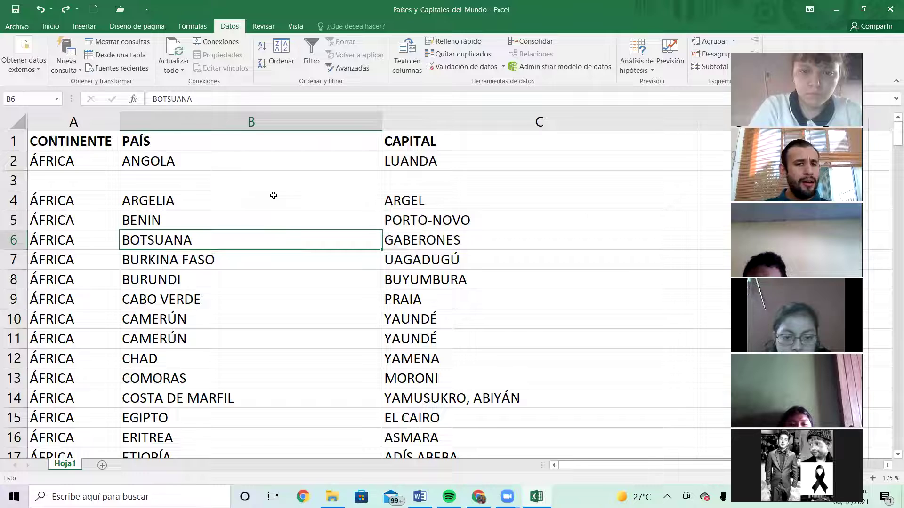
# Delete the blank row 3 between ANGOLA and ARGELIA
pyautogui.moveTo(120, 177); pyautogui.dragTo(439, 179)
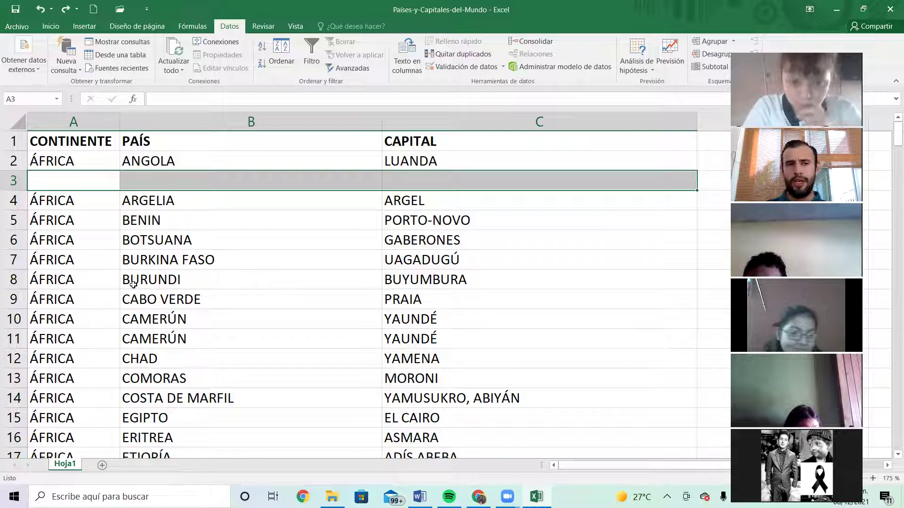
pyautogui.rightClick(12, 180)
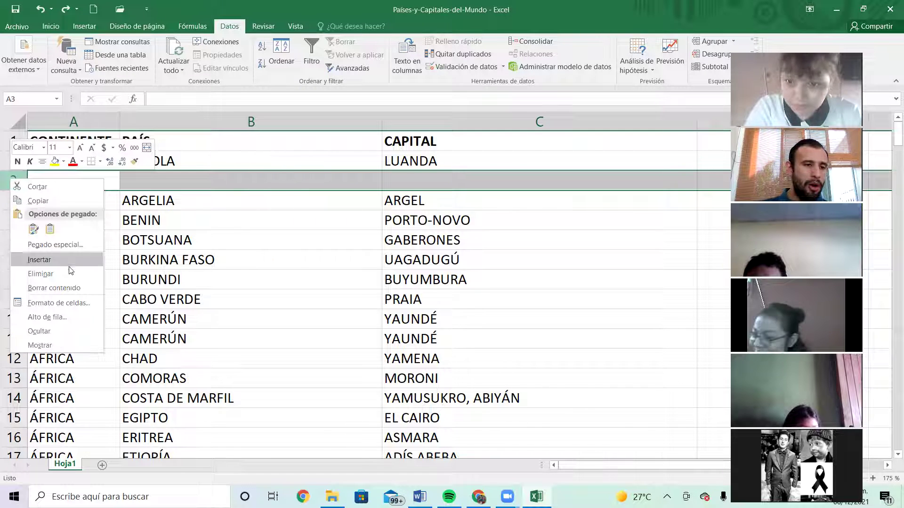
pyautogui.click(73, 278)
pyautogui.click(492, 237)
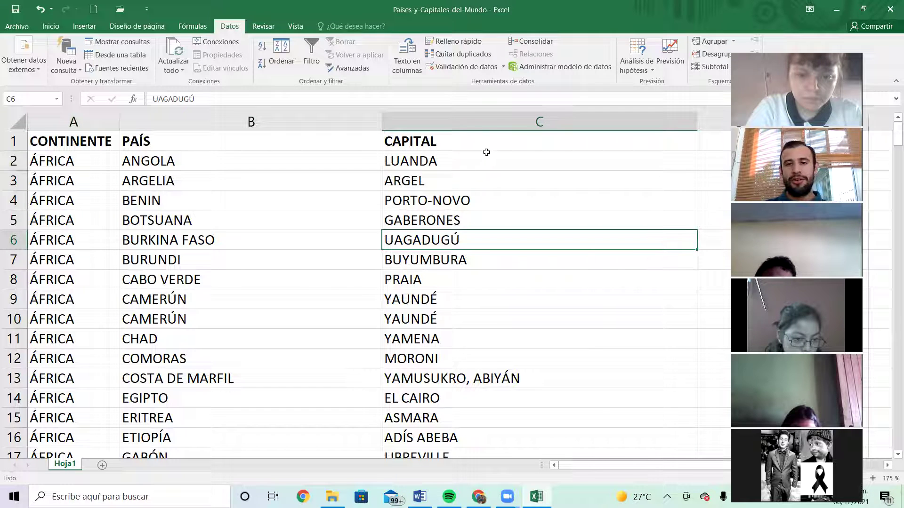
# Remove the duplicates from the whole list, comparing all three columns, and undo the removal
pyautogui.click(84, 145)
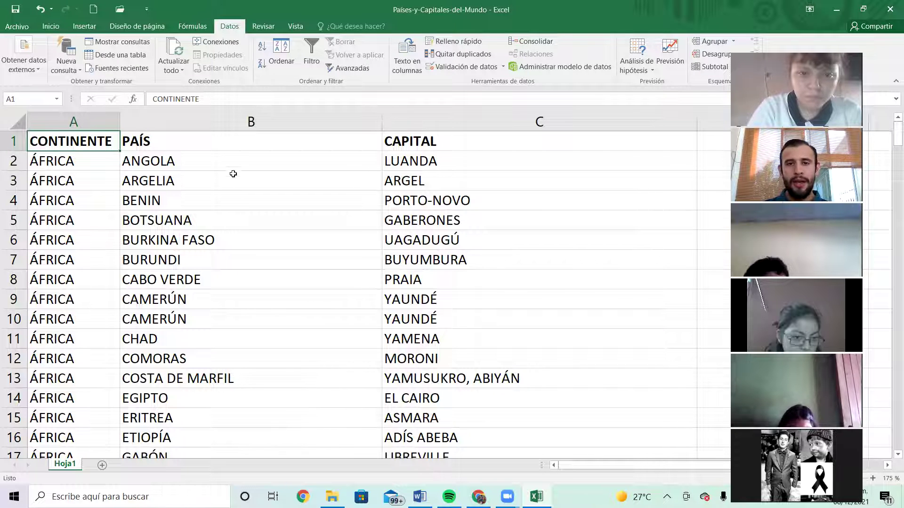
pyautogui.click(455, 53)
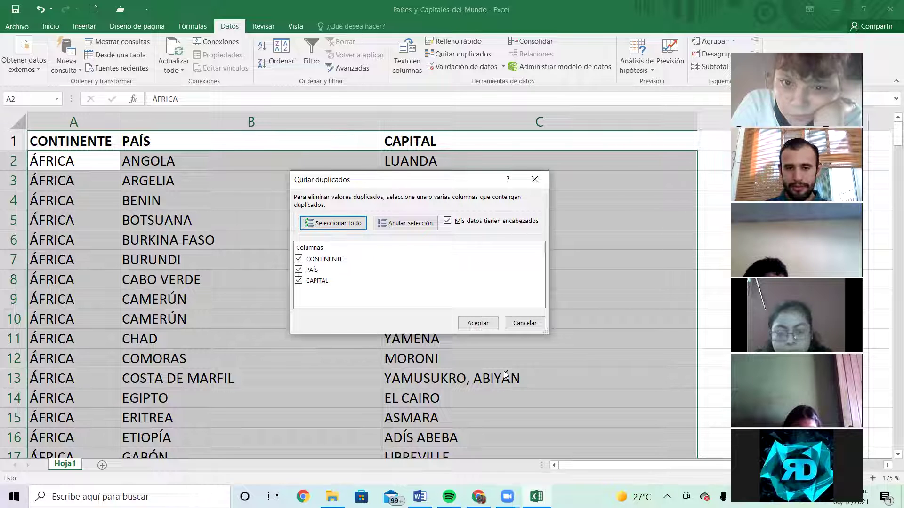
pyautogui.click(482, 323)
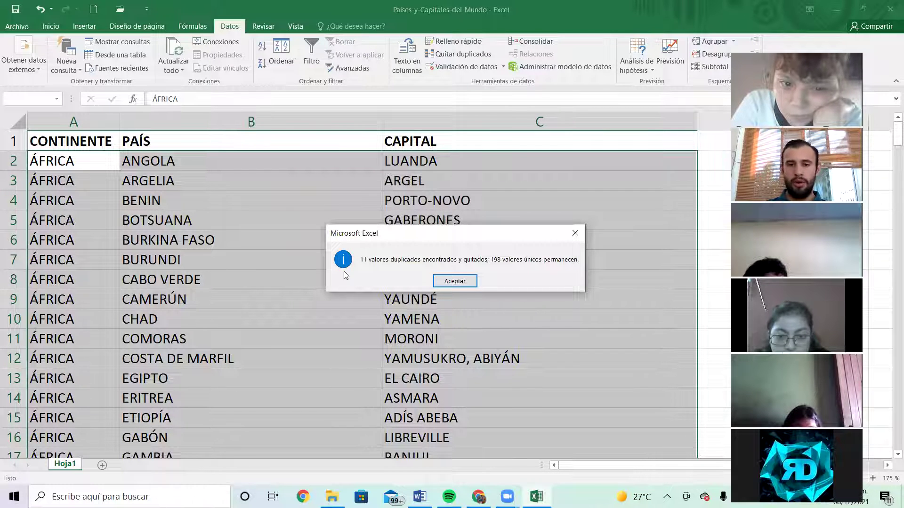
pyautogui.click(578, 234)
pyautogui.hotkey('ctrl', 'z')
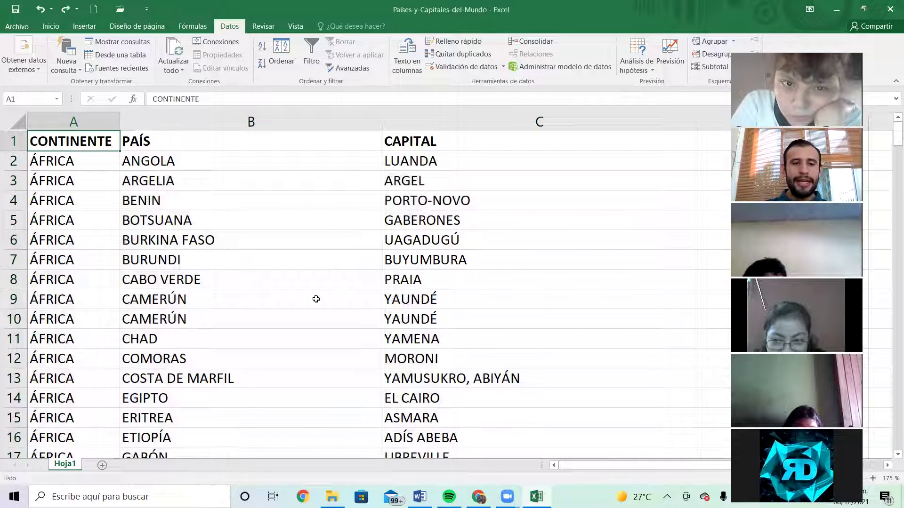
# Start Remove Duplicates from the CONTINENTE header cell and leave only PAÍS as the column to compare
pyautogui.click(281, 286)
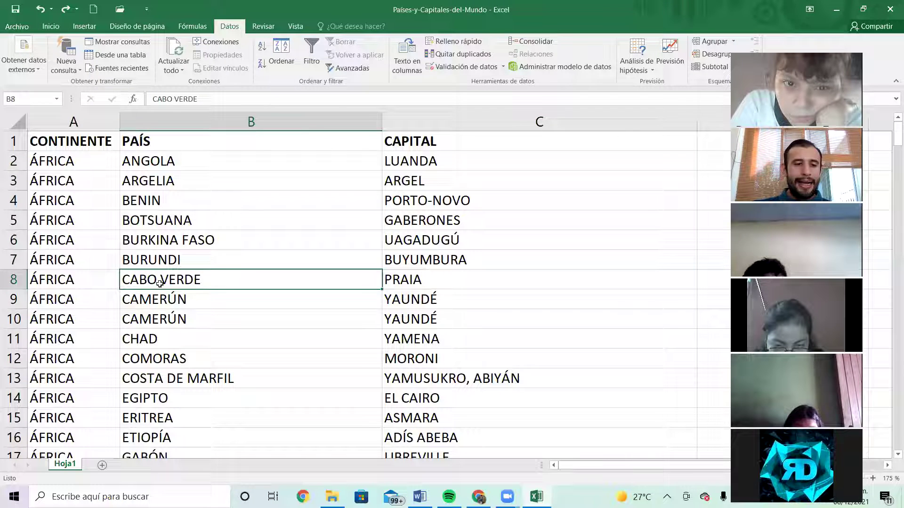
pyautogui.click(75, 141)
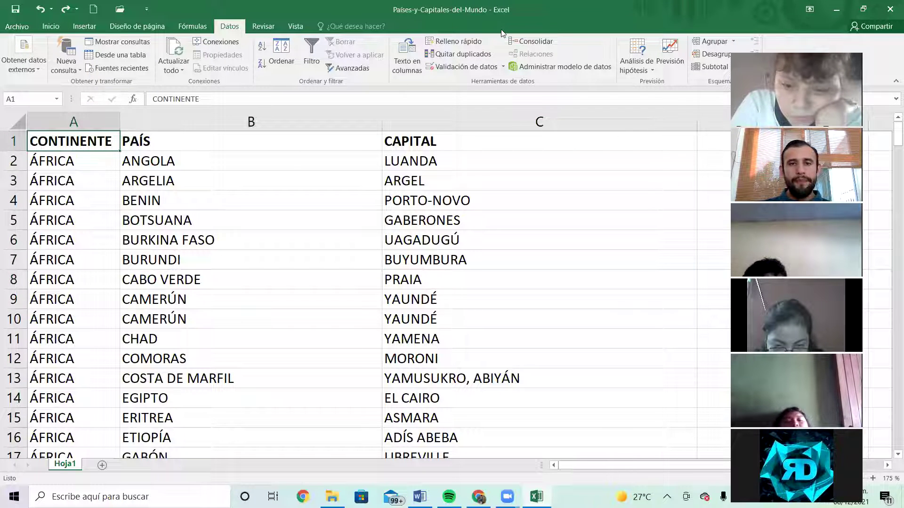
pyautogui.click(459, 54)
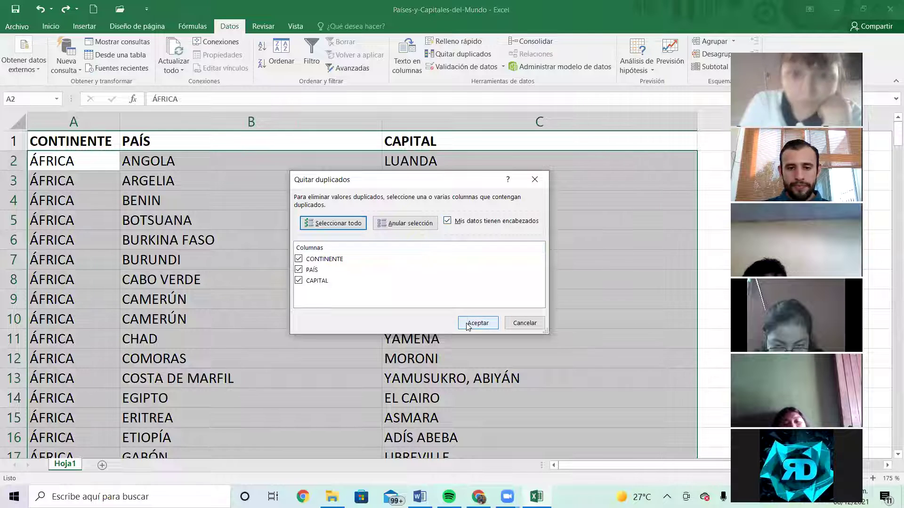
pyautogui.click(309, 261)
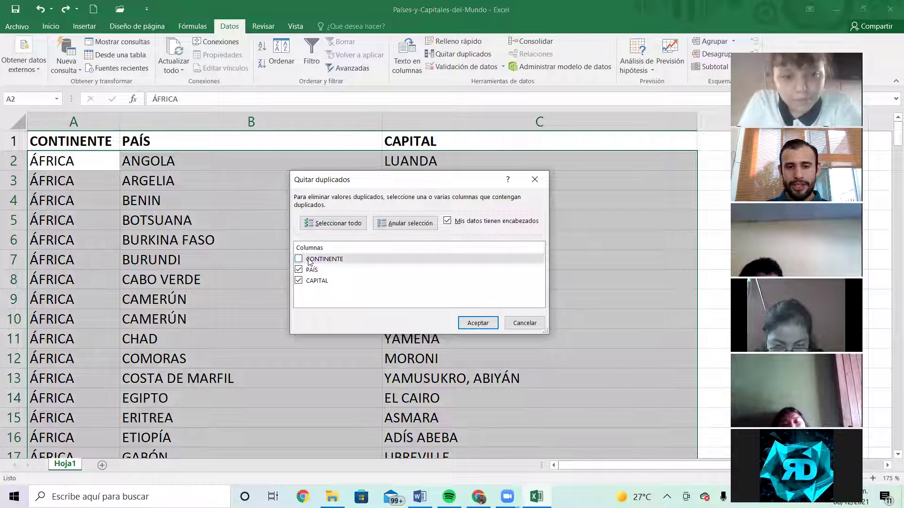
pyautogui.click(311, 270)
pyautogui.click(314, 281)
pyautogui.click(312, 270)
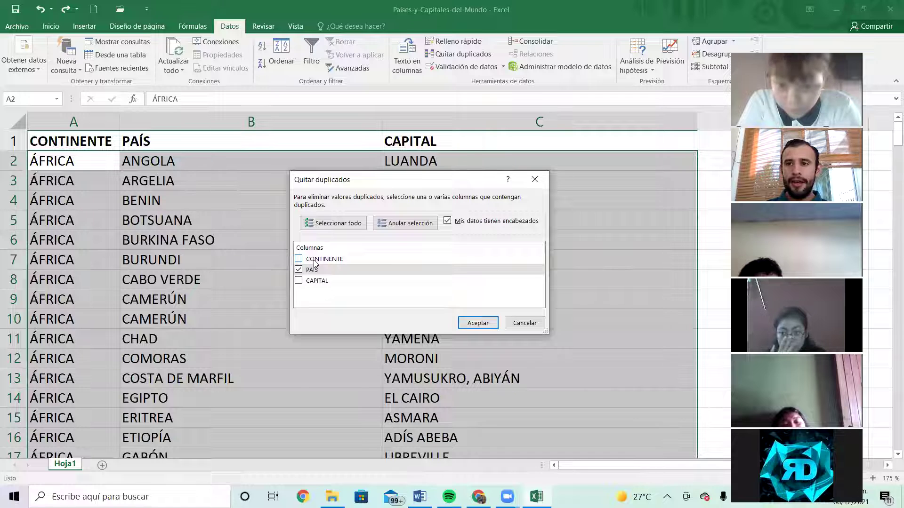
# Include CONTINENTE and CAPITAL again alongside PAÍS as columns to compare for duplicates
pyautogui.click(315, 264)
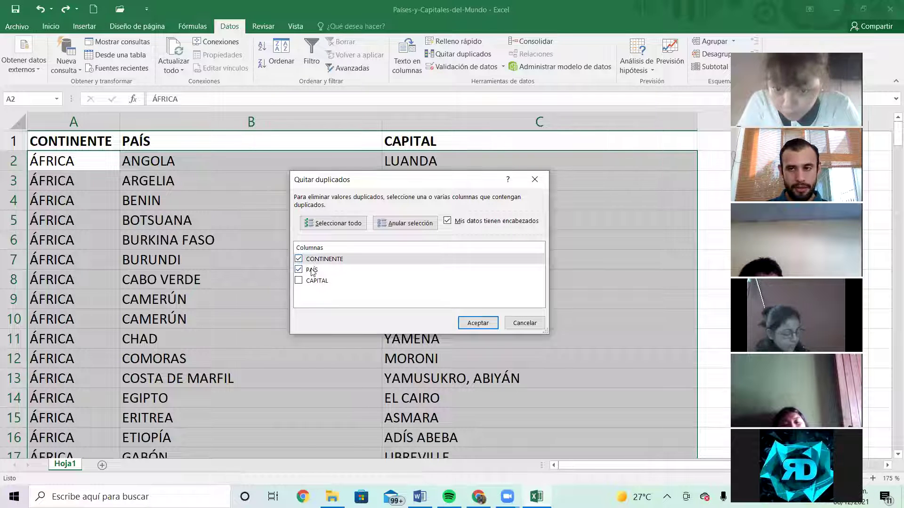
pyautogui.click(312, 271)
pyautogui.click(315, 280)
pyautogui.click(313, 270)
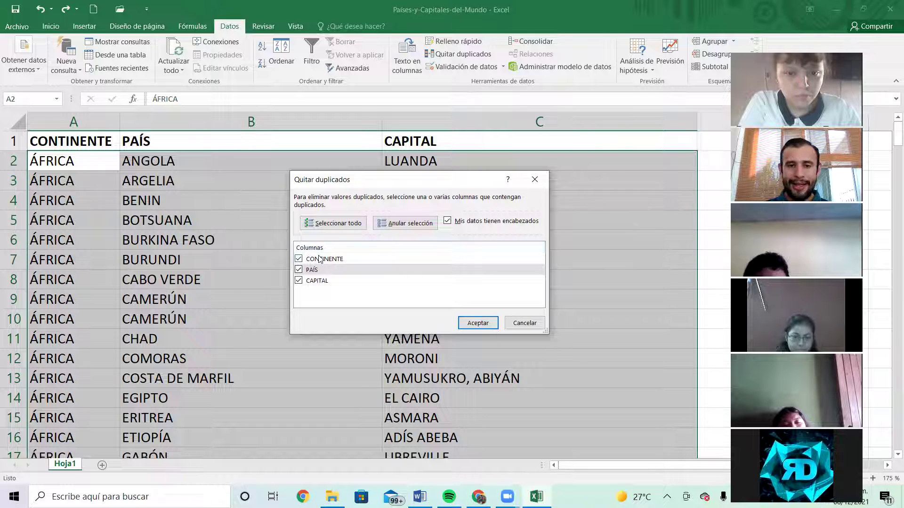
# Exclude CONTINENTE and CAPITAL, remove the duplicates by PAÍS only, and undo the removal
pyautogui.click(320, 259)
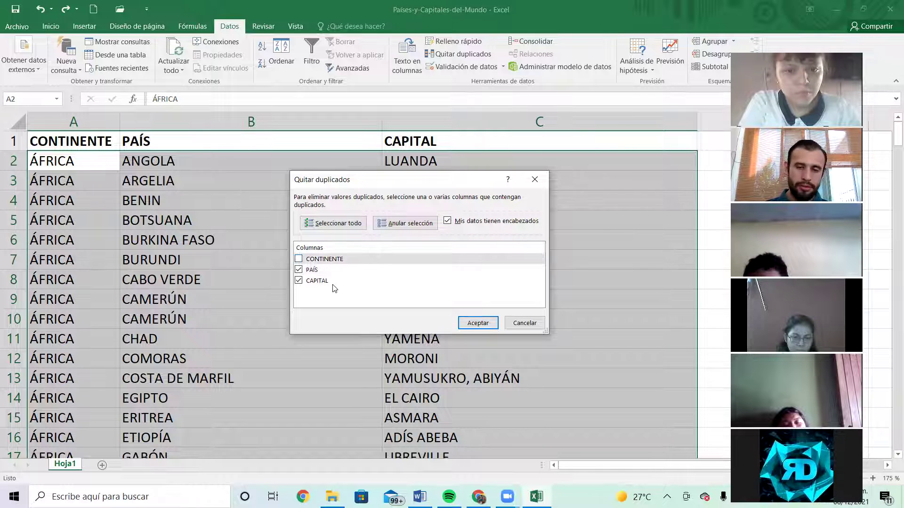
pyautogui.click(311, 283)
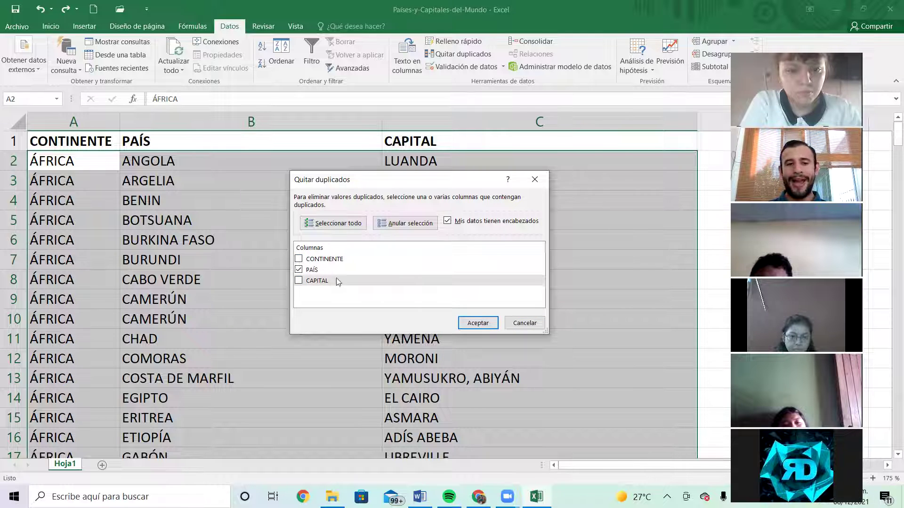
pyautogui.click(474, 328)
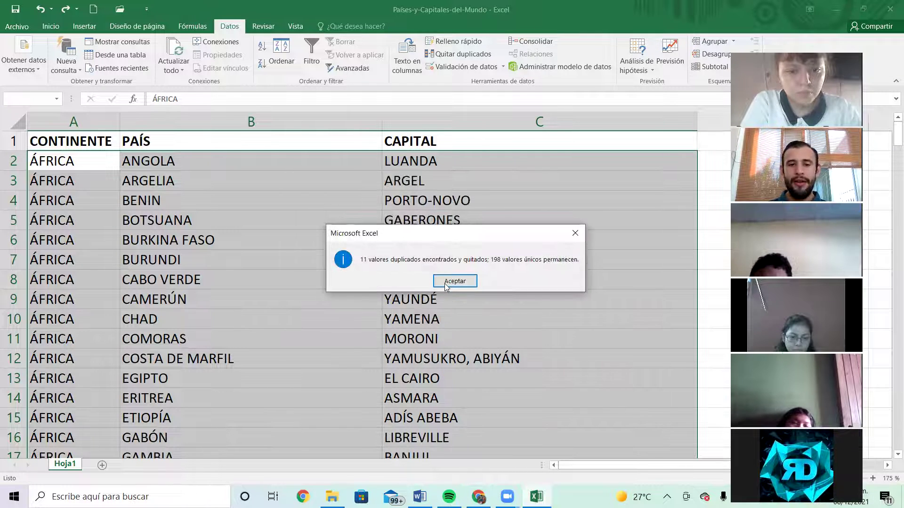
pyautogui.click(449, 282)
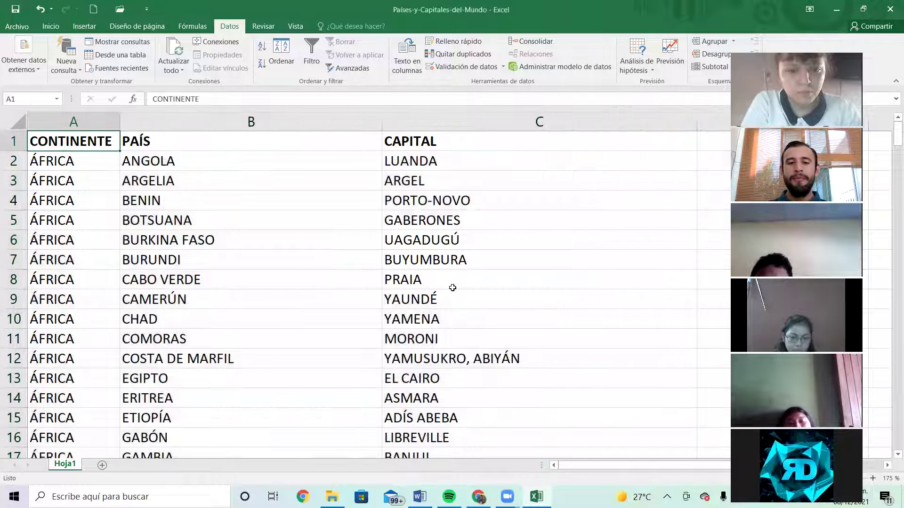
pyautogui.hotkey('ctrl', 'z')
# Remove the duplicates from column B (PAÍS) alone, continuing with the current selection, and check the CAMERÚN entry
pyautogui.click(175, 241)
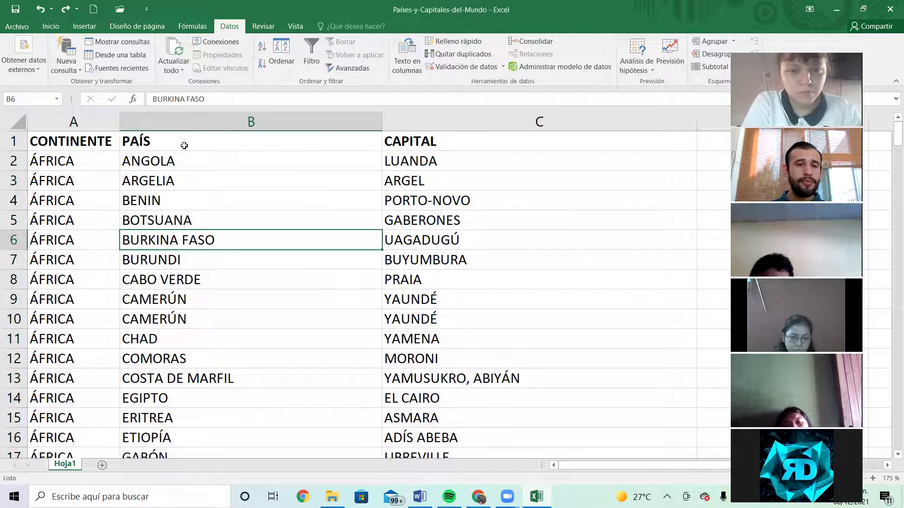
pyautogui.click(215, 120)
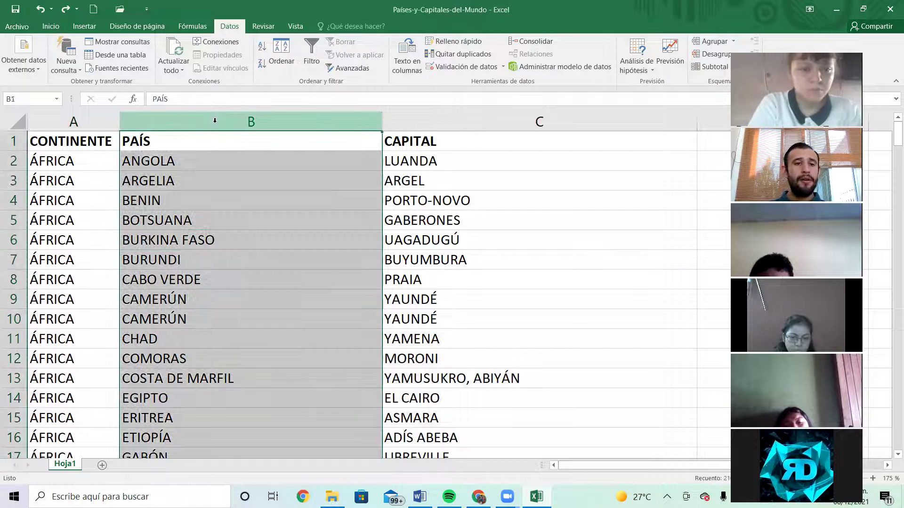
pyautogui.click(437, 55)
pyautogui.click(379, 266)
pyautogui.click(452, 287)
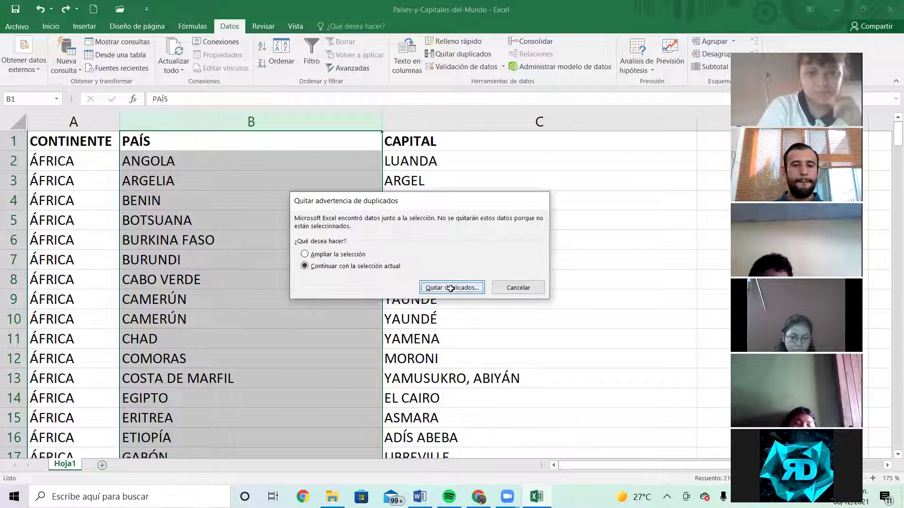
pyautogui.click(478, 325)
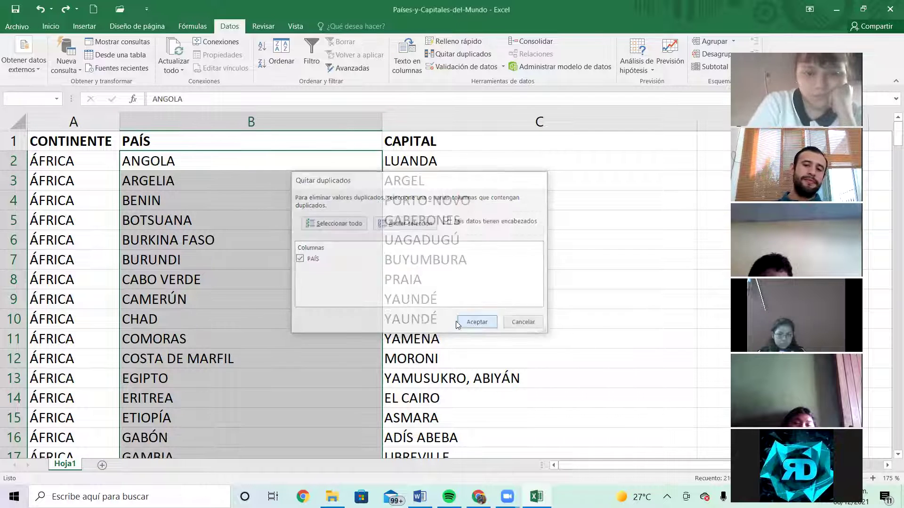
pyautogui.click(460, 281)
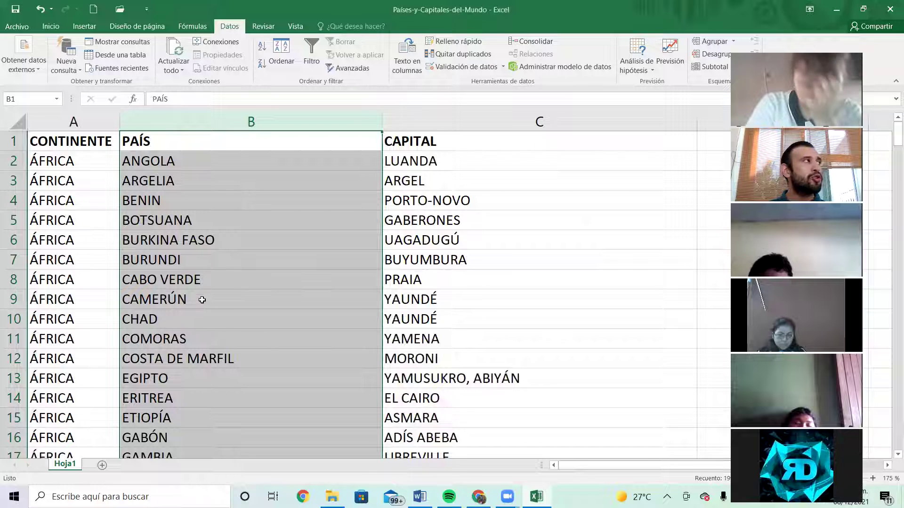
pyautogui.click(168, 300)
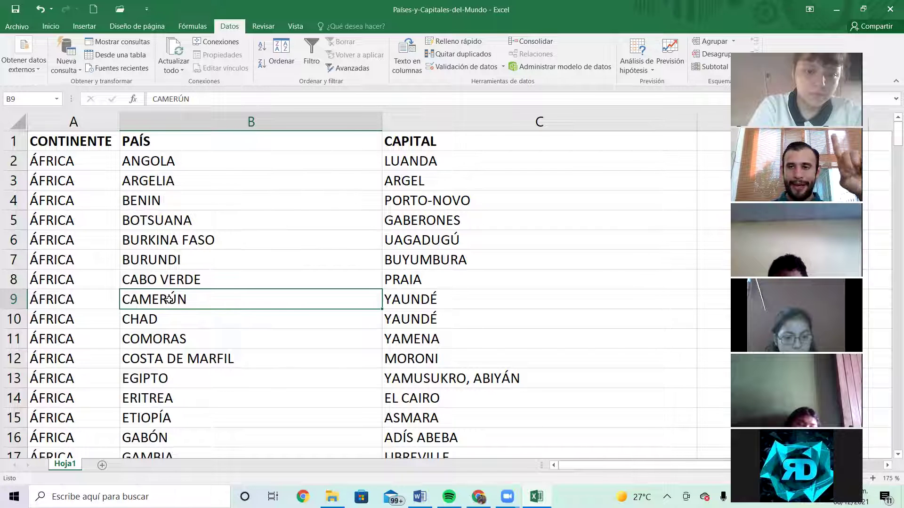
# Check the two YAUNDÉ entries in the CAPITAL column and undo the duplicate removal from the PAÍS column
pyautogui.moveTo(417, 302); pyautogui.dragTo(422, 322)
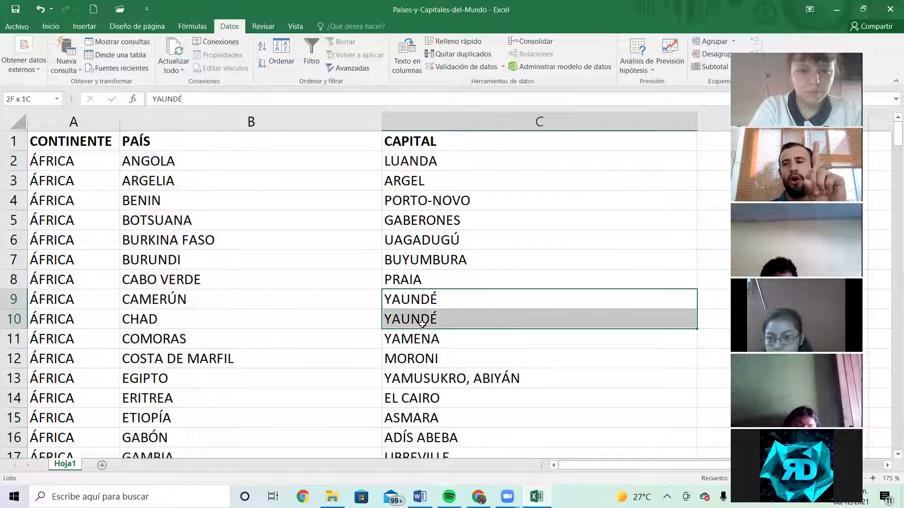
pyautogui.moveTo(422, 324); pyautogui.dragTo(422, 323)
pyautogui.hotkey('ctrl', 'z')
pyautogui.click(297, 294)
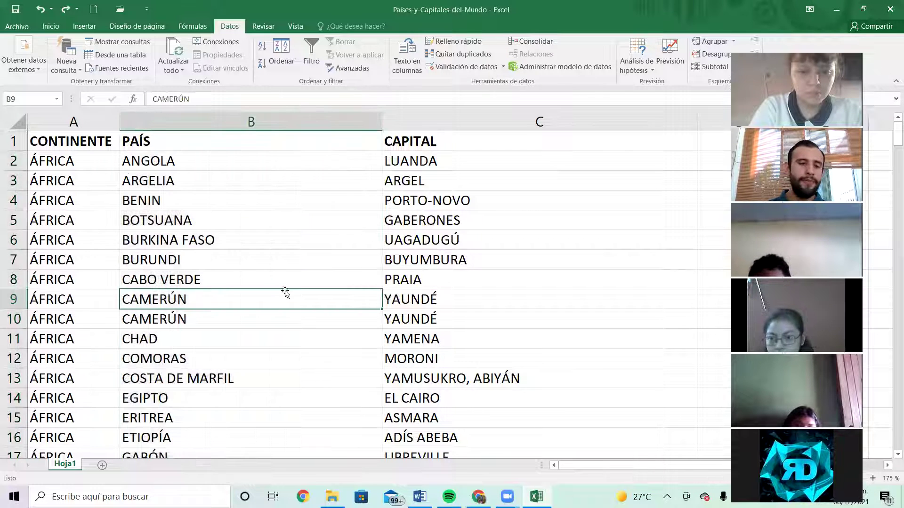
# Insert a blank row above the ARGELIA entry as row 3
pyautogui.click(11, 180)
pyautogui.rightClick(13, 181)
pyautogui.click(51, 264)
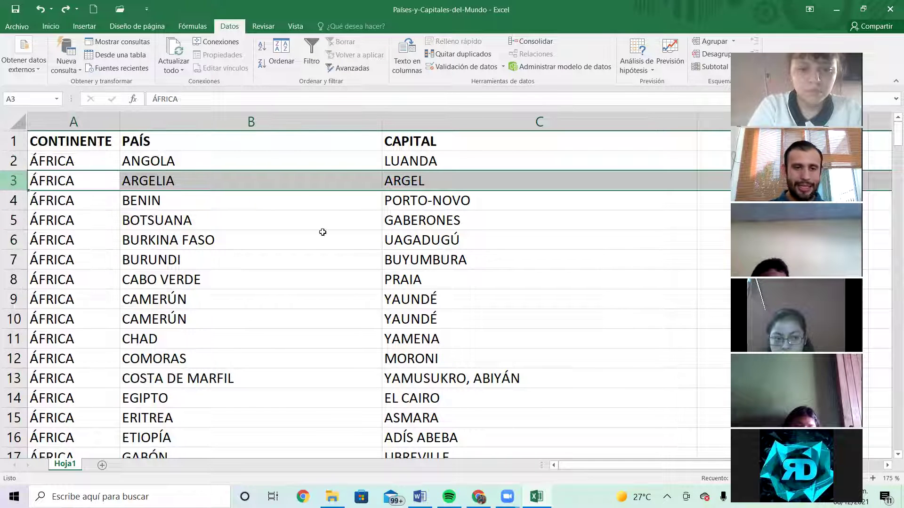
pyautogui.click(330, 260)
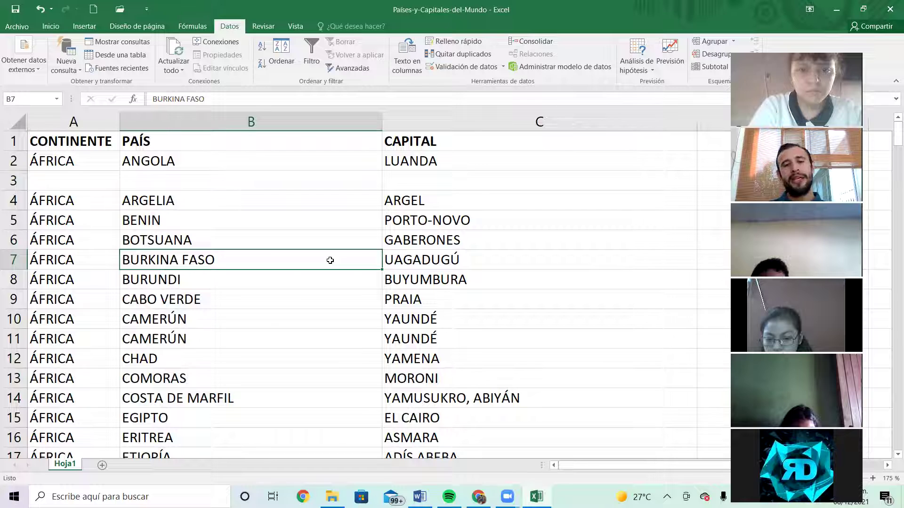
pyautogui.moveTo(57, 201)
pyautogui.mouseDown()
pyautogui.moveTo(235, 202)
pyautogui.moveTo(499, 286)
pyautogui.mouseUp()
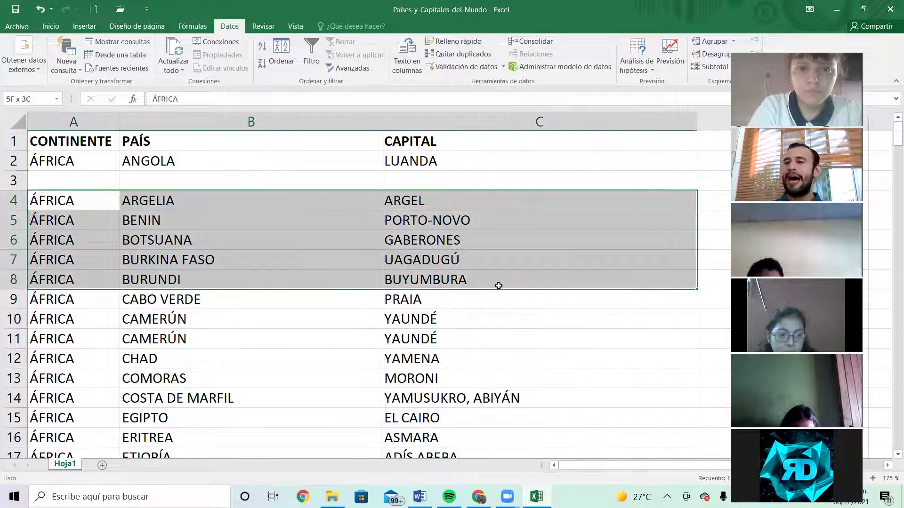
pyautogui.click(459, 348)
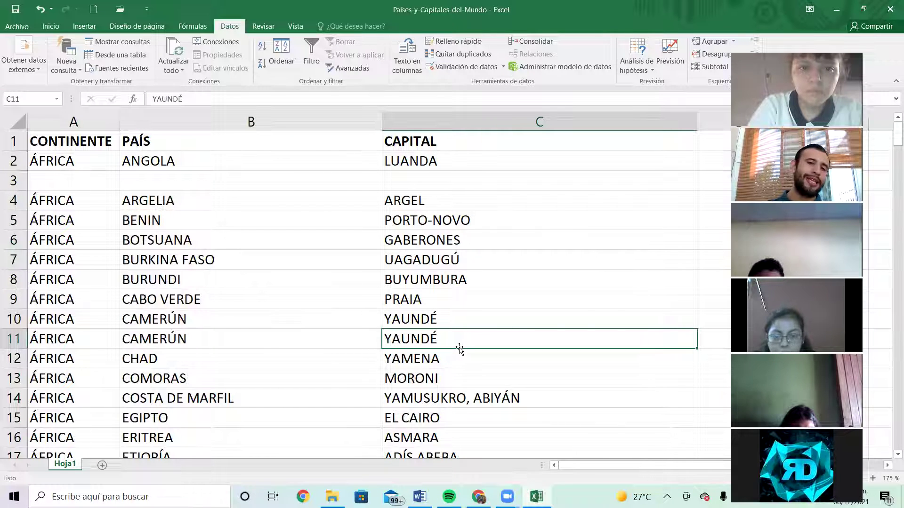
# Switch to the Word document "reemplazar datos" and review the instructions of exercises 1 to 3
pyautogui.click(302, 289)
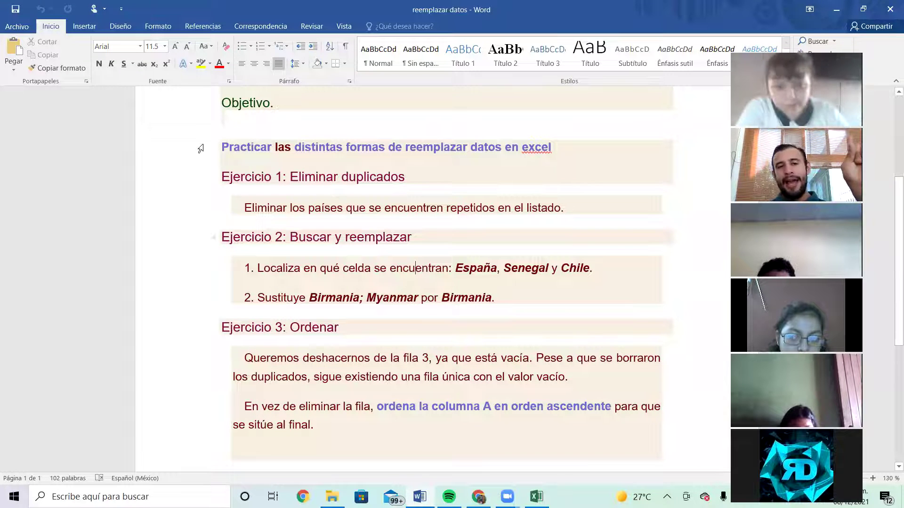
pyautogui.moveTo(225, 167); pyautogui.dragTo(515, 425)
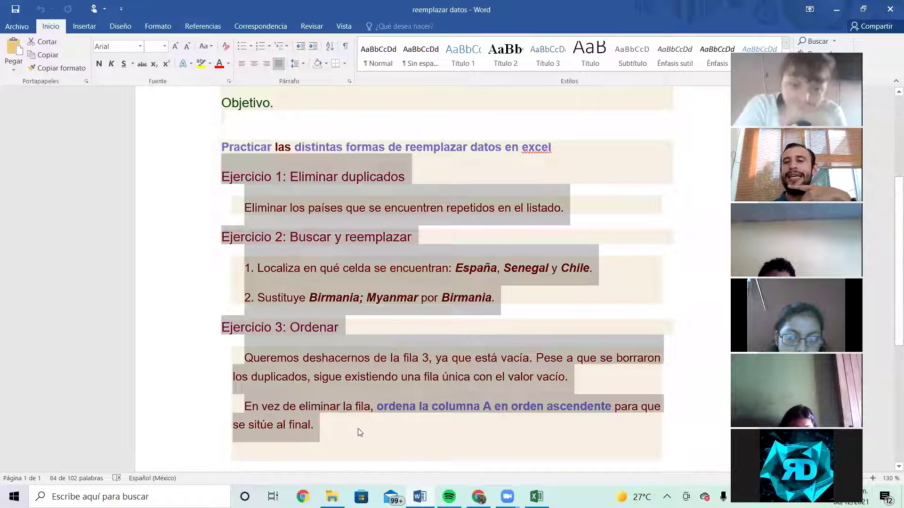
pyautogui.click(358, 428)
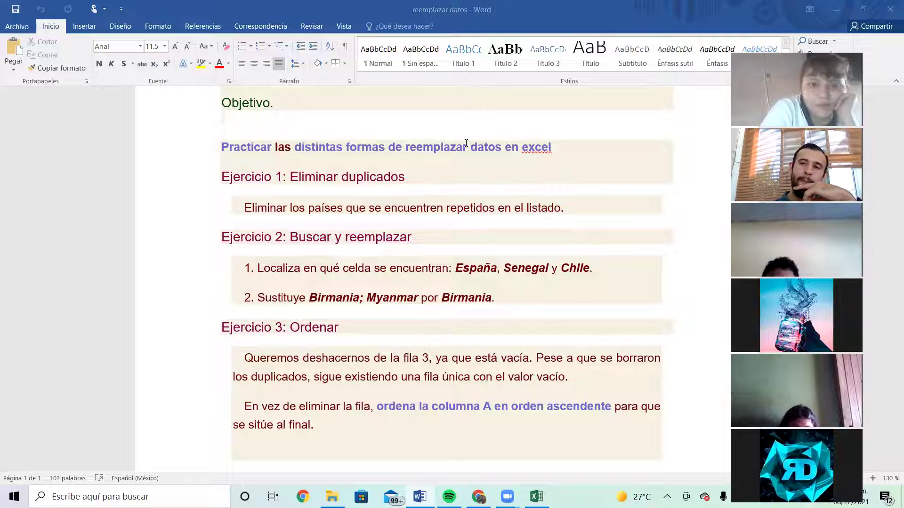
# Return to Excel, select the whole countries table and remove duplicates comparing CONTINENTE, PAÍS and CAPITAL, with the data marked as having headers
pyautogui.hotkey('alt', 'Tab')
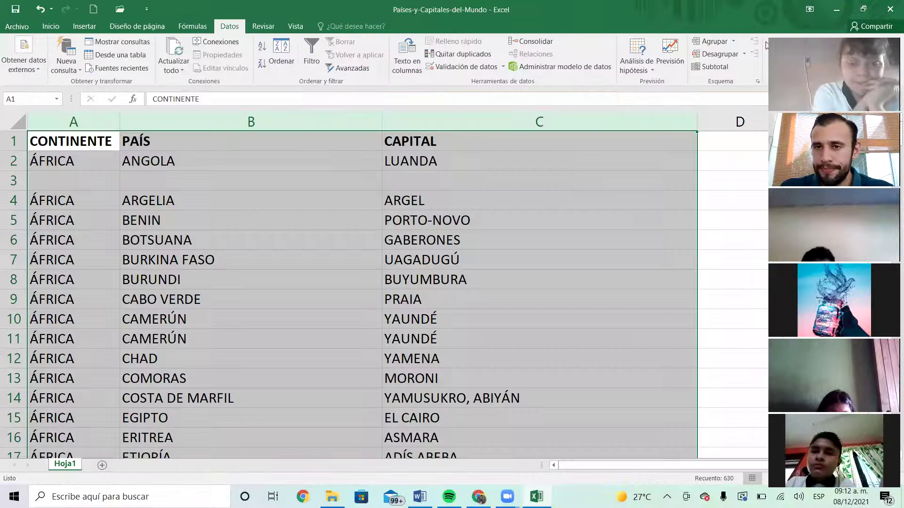
pyautogui.click(56, 139)
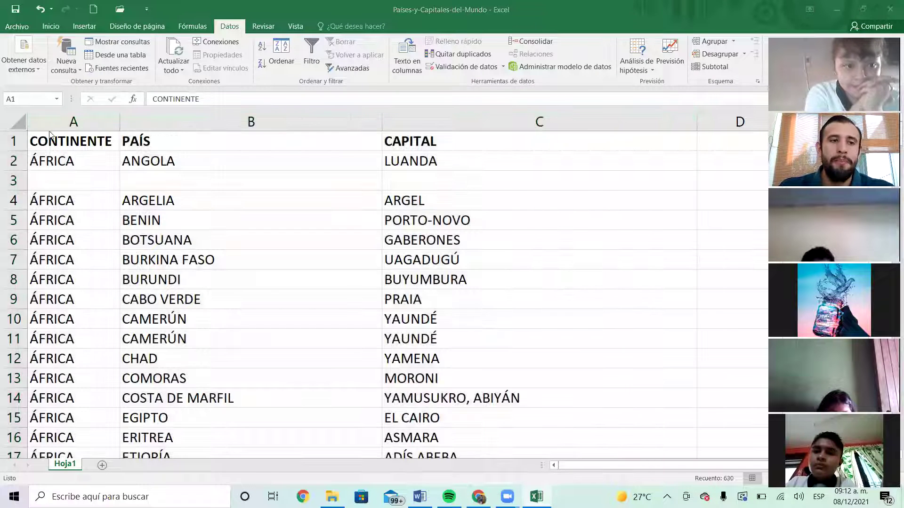
pyautogui.hotkey('ctrl', 'a')
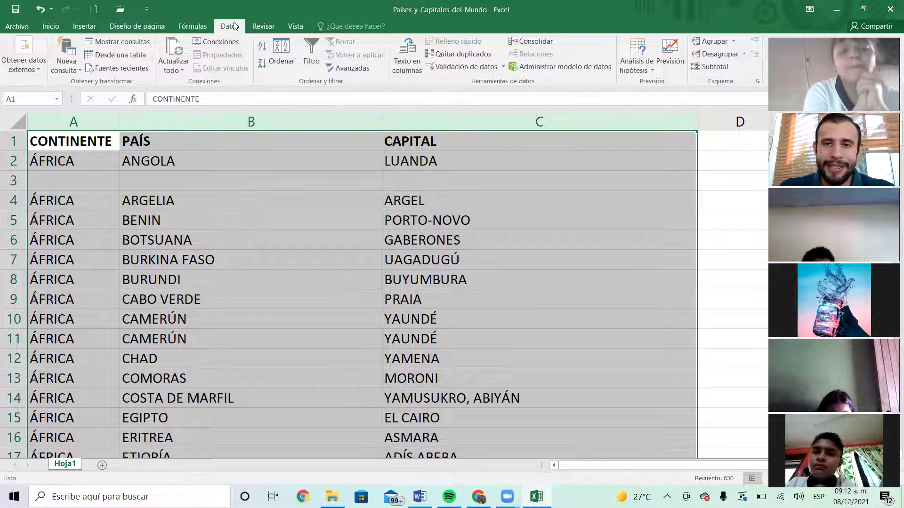
pyautogui.click(448, 58)
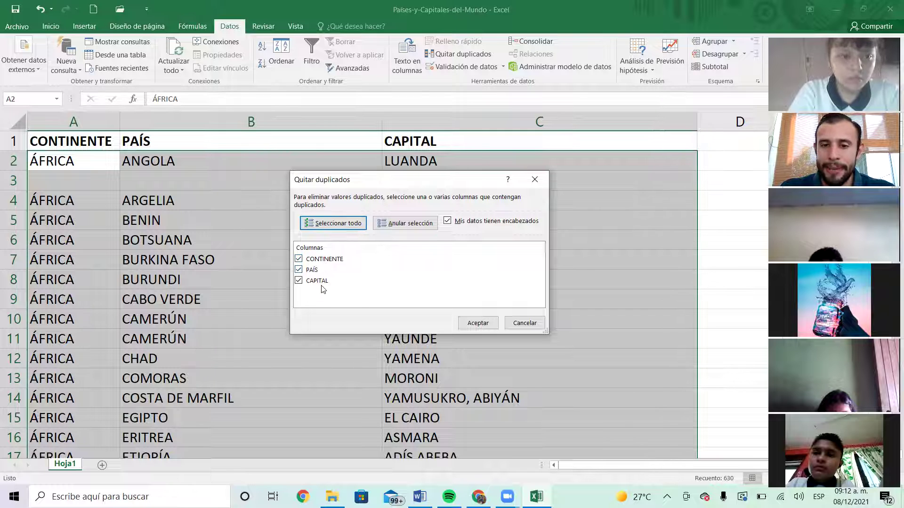
pyautogui.click(471, 325)
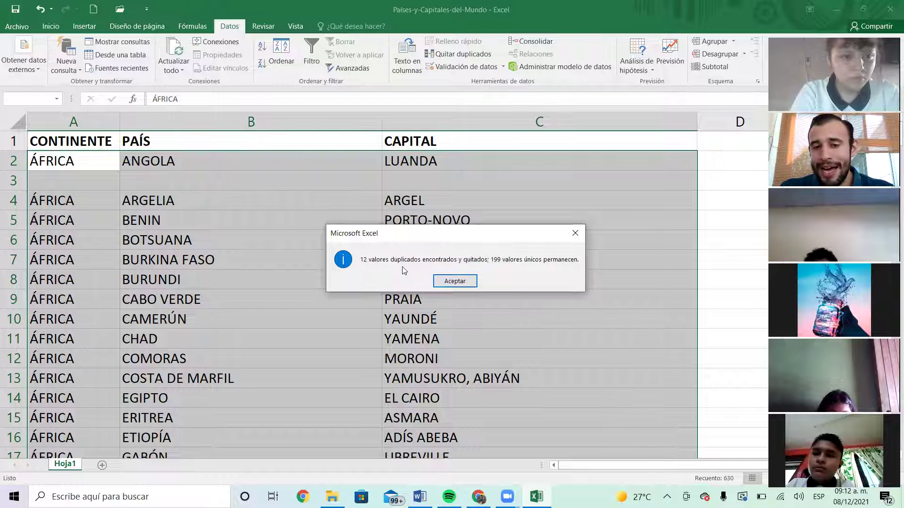
pyautogui.click(454, 281)
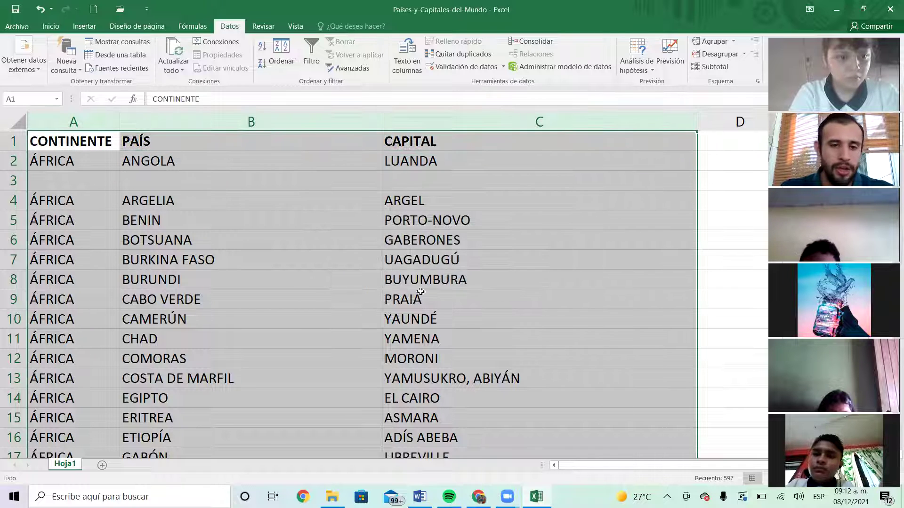
# Look through the country list from CABO VERDE to the European entries to check for repeated countries
pyautogui.click(204, 307)
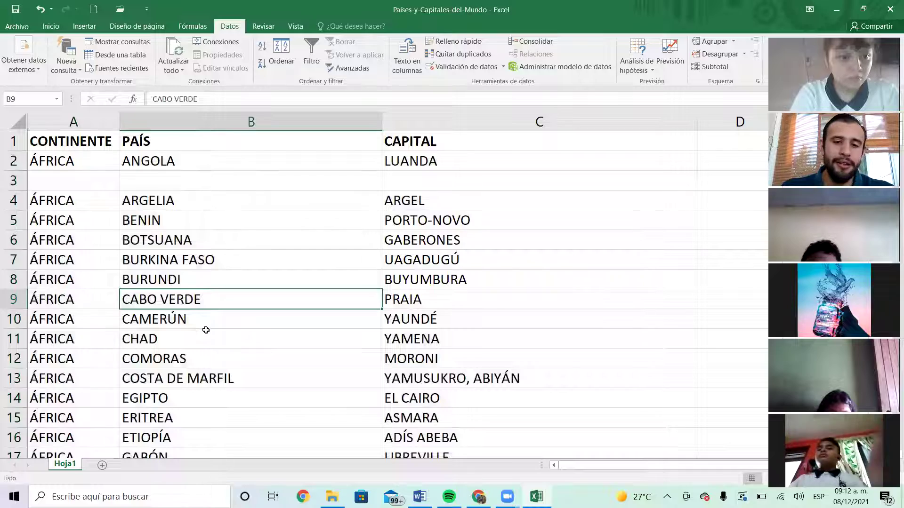
pyautogui.scroll(-13, 204, 330)
pyautogui.scroll(-20, 240, 395)
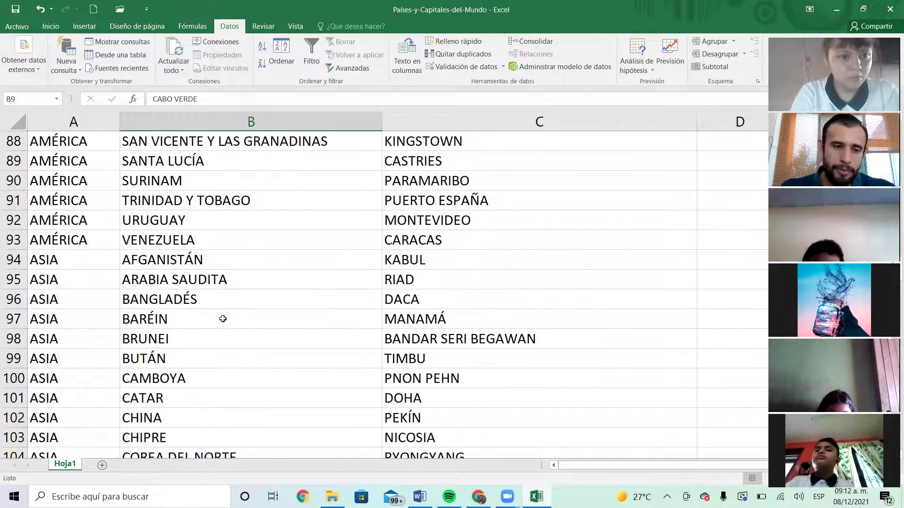
pyautogui.scroll(-7, 221, 323)
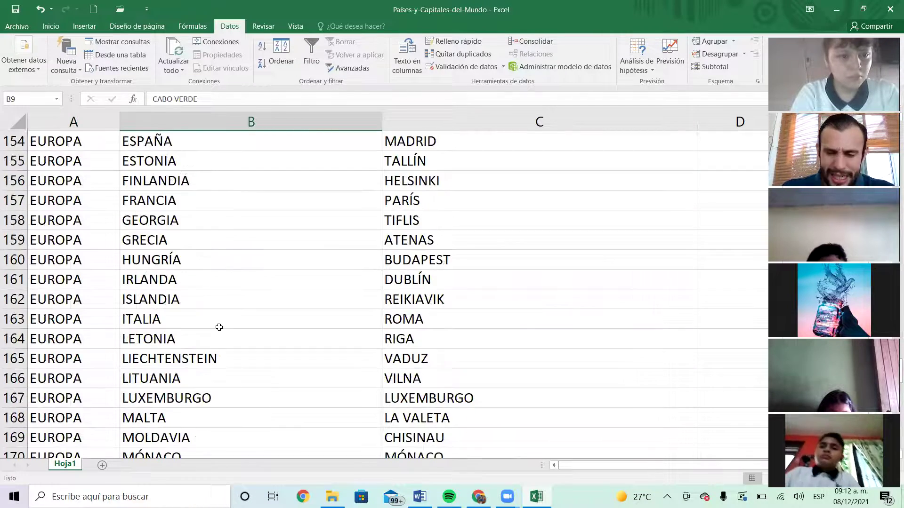
pyautogui.scroll(20, 252, 310)
pyautogui.scroll(20, 252, 309)
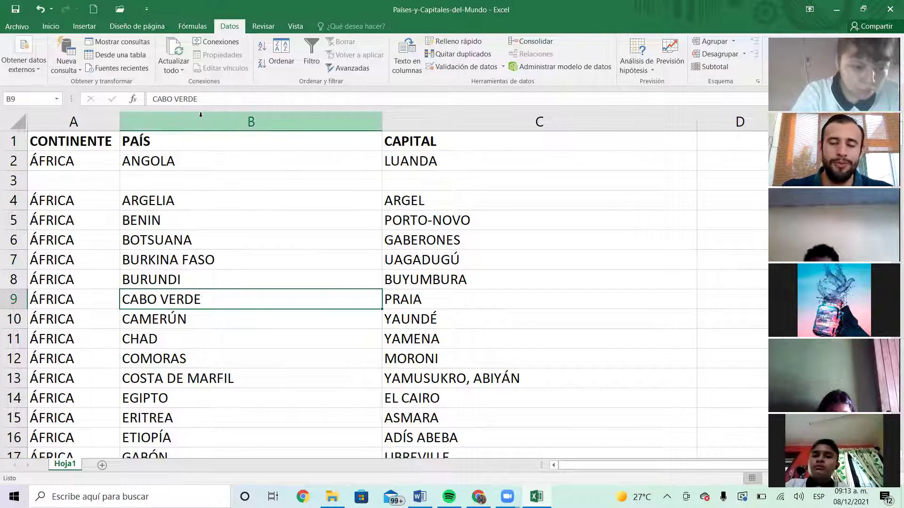
# Switch to the Word document and read exercise 2's first item about locating España, Senegal and Chile
pyautogui.hotkey('alt', 'Tab')
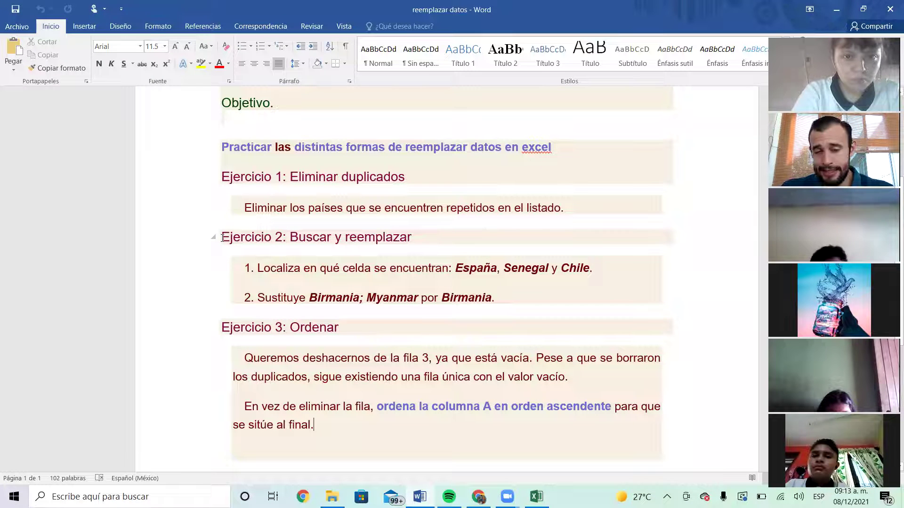
pyautogui.moveTo(259, 267); pyautogui.dragTo(422, 276)
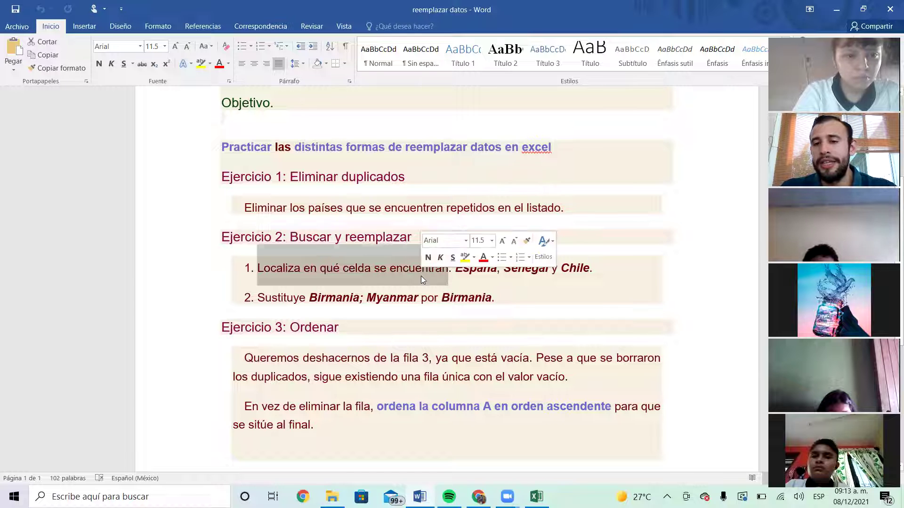
pyautogui.click(471, 270)
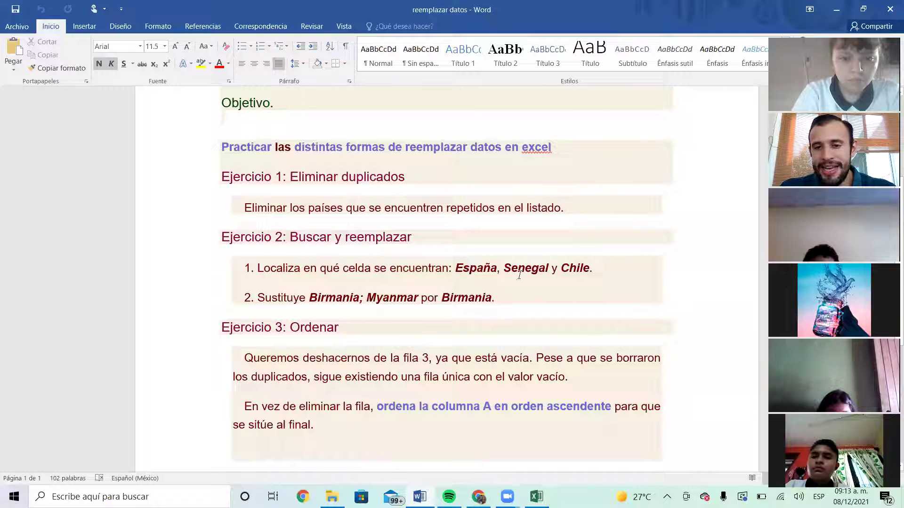
pyautogui.click(577, 267)
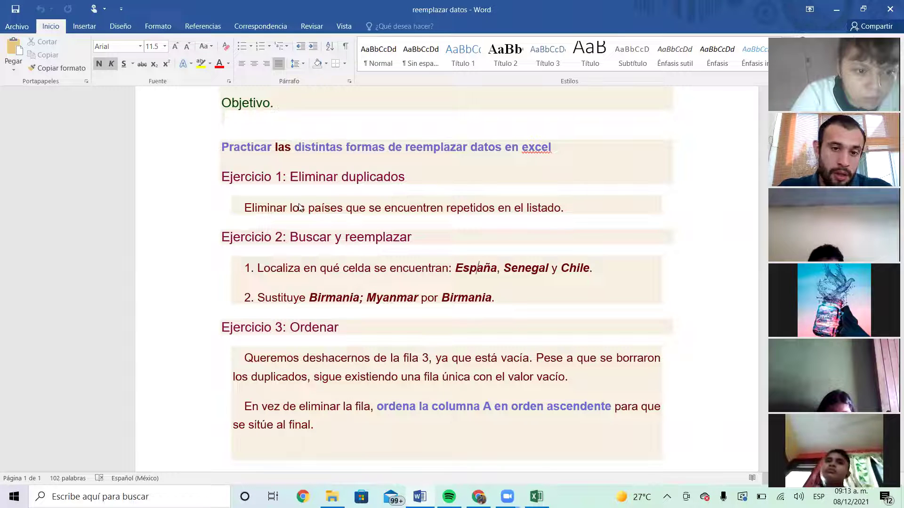
# Return to Excel and search the sheet for "españa", continuing to the match in the PAÍS column
pyautogui.hotkey('alt', 'Tab')
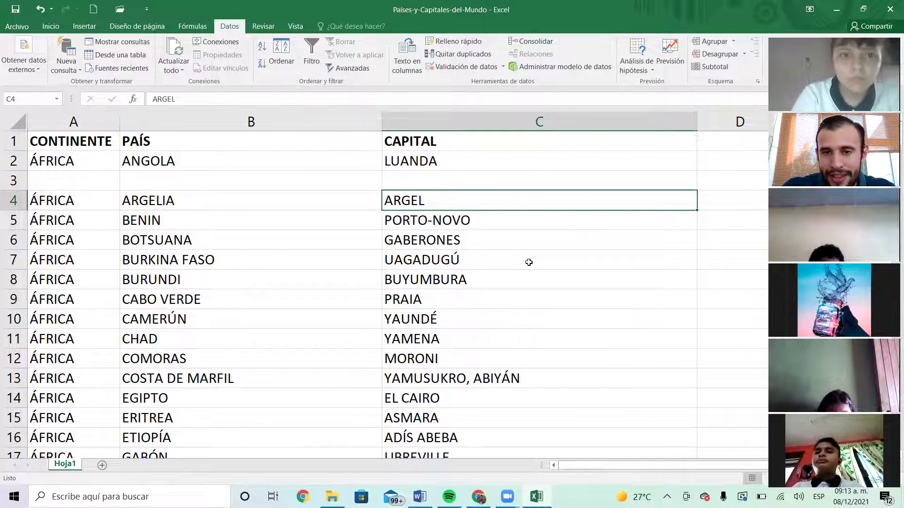
pyautogui.hotkey('ctrl', 'b')
pyautogui.write('e')
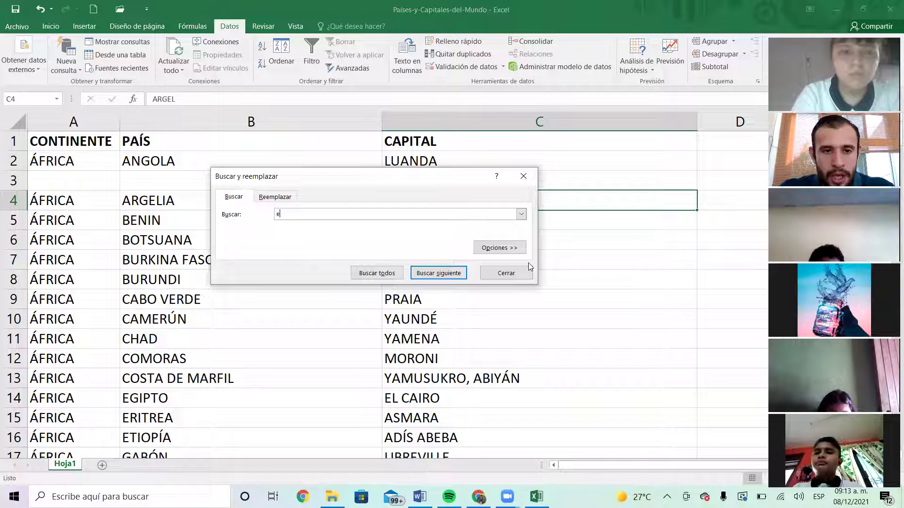
pyautogui.write('spaña')
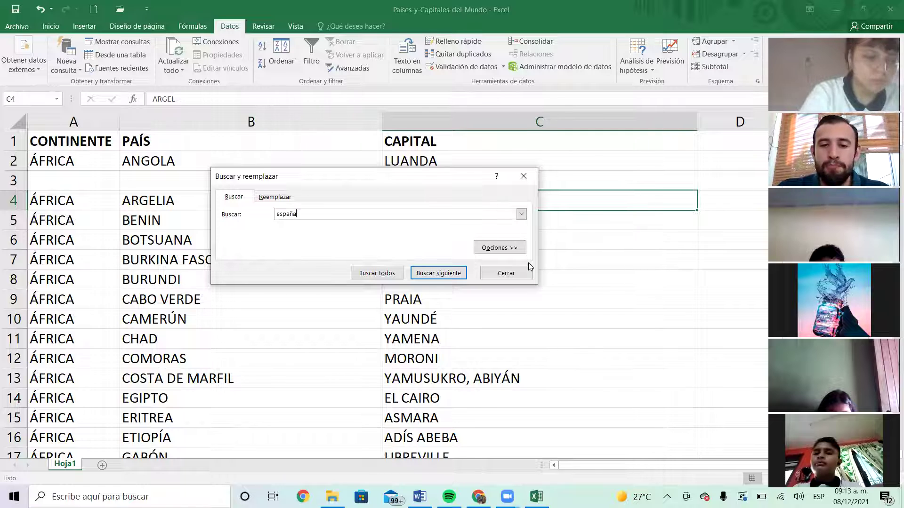
pyautogui.click(429, 273)
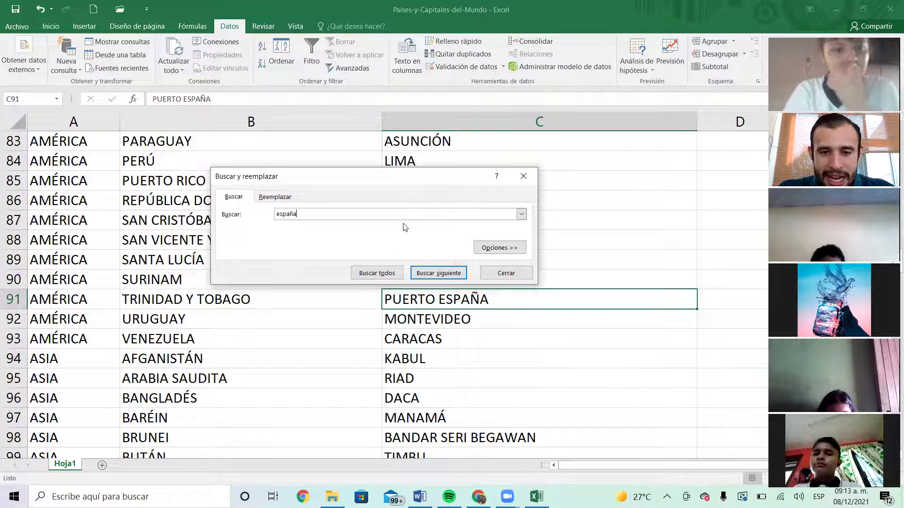
pyautogui.click(433, 276)
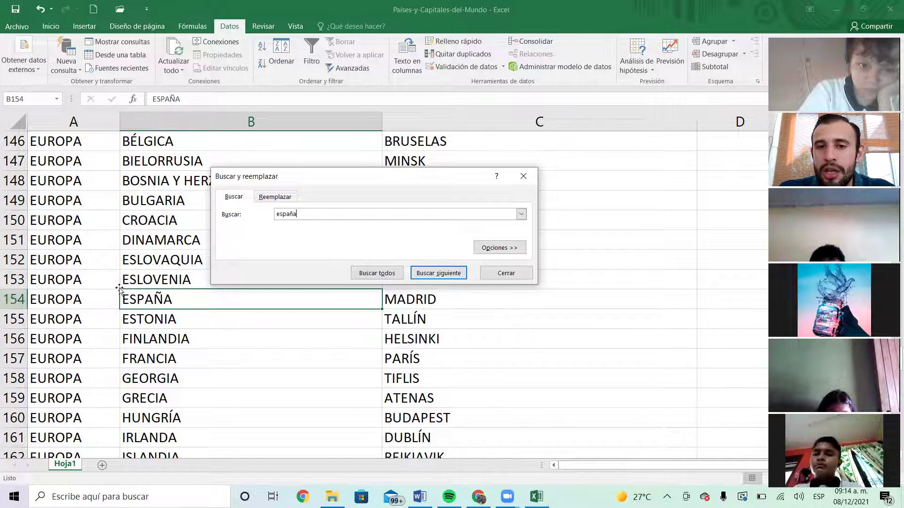
pyautogui.click(521, 177)
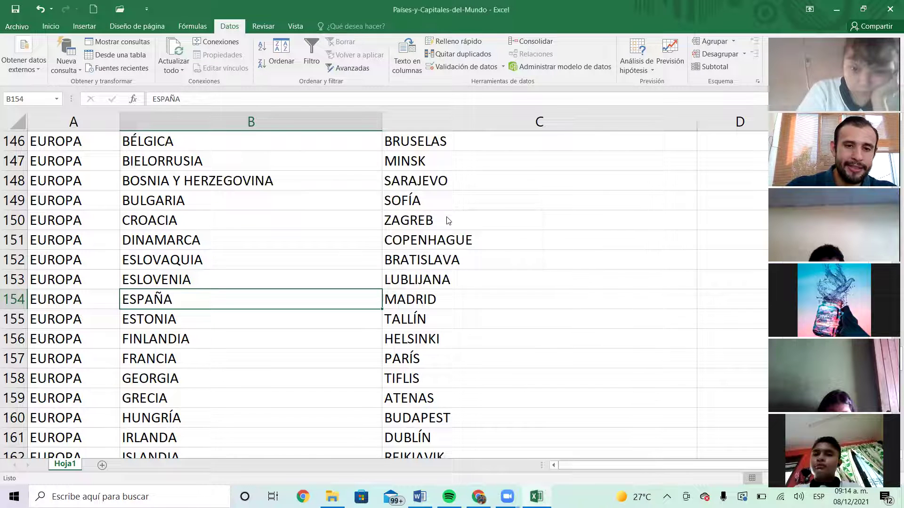
# Search the sheet for "senegal" to locate its cell
pyautogui.hotkey('ctrl', 'b')
pyautogui.write('senegal')
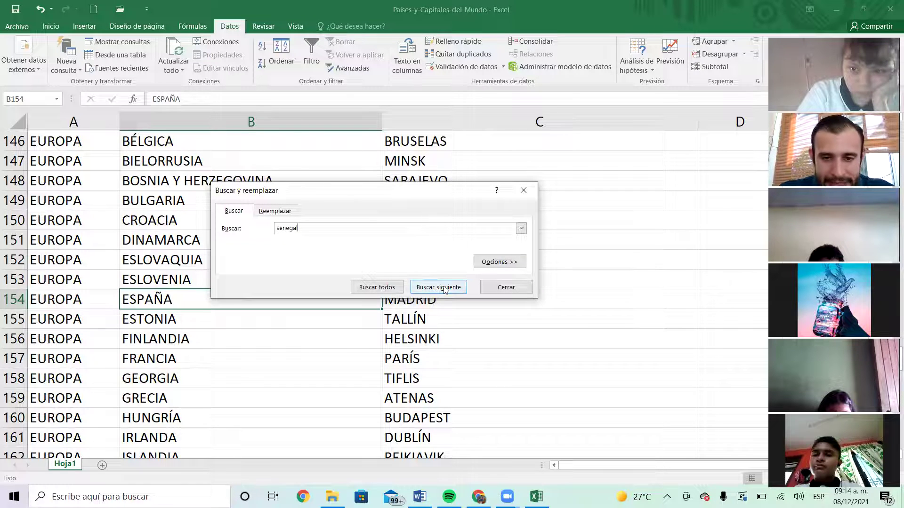
pyautogui.click(438, 287)
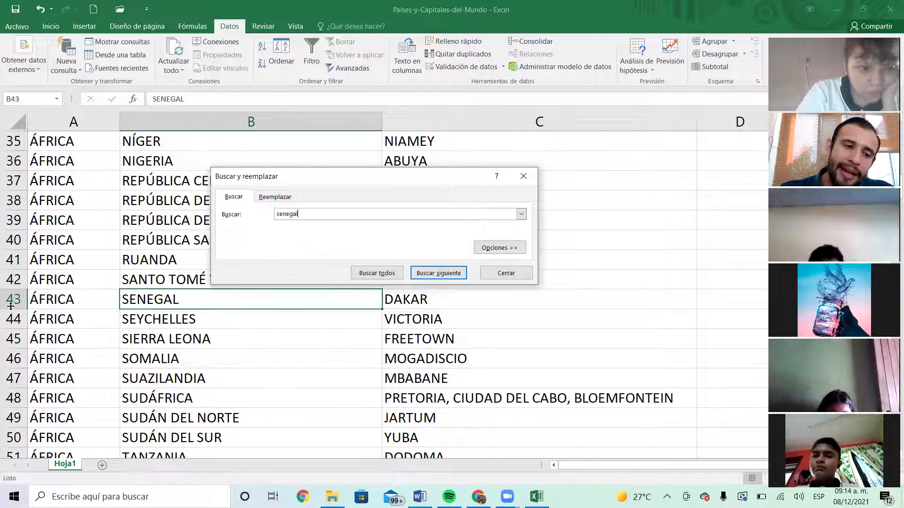
# Search the sheet for "chile" to locate its cell, and switch back to the exercise document in Word
pyautogui.click(521, 215)
pyautogui.write('x')
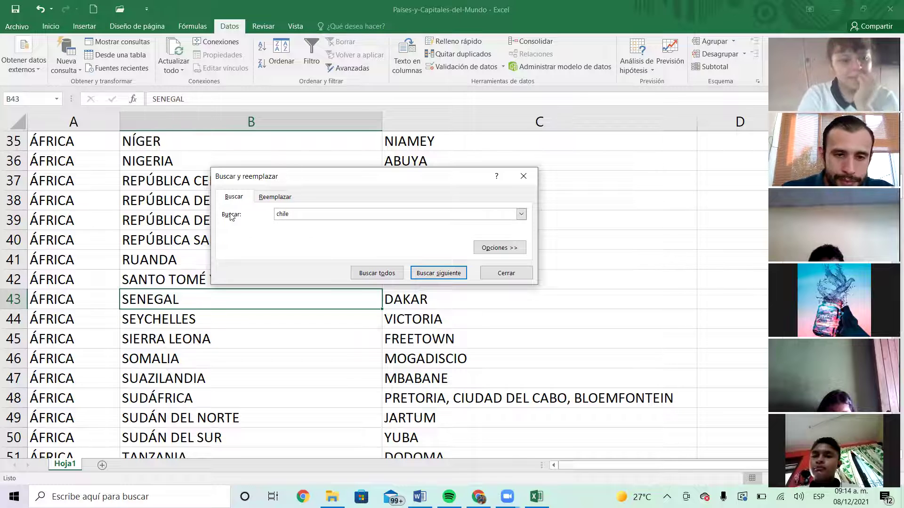
pyautogui.click(438, 273)
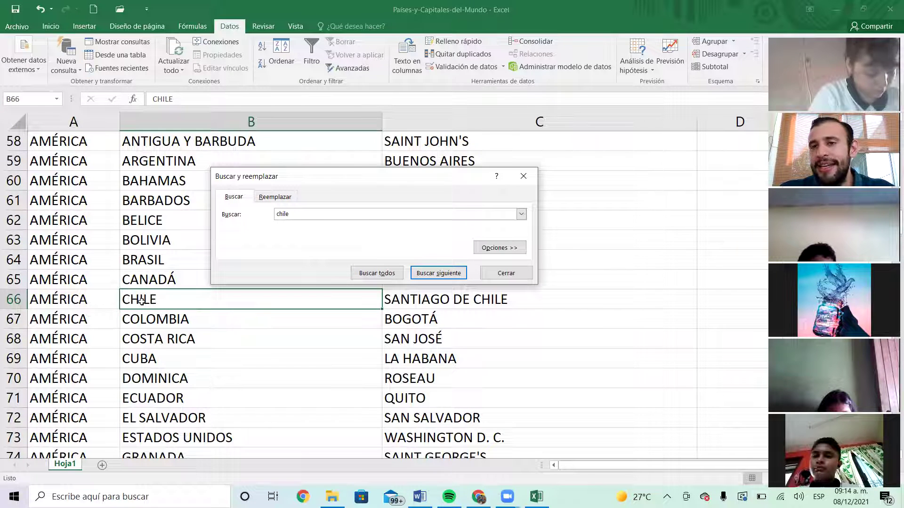
pyautogui.click(520, 176)
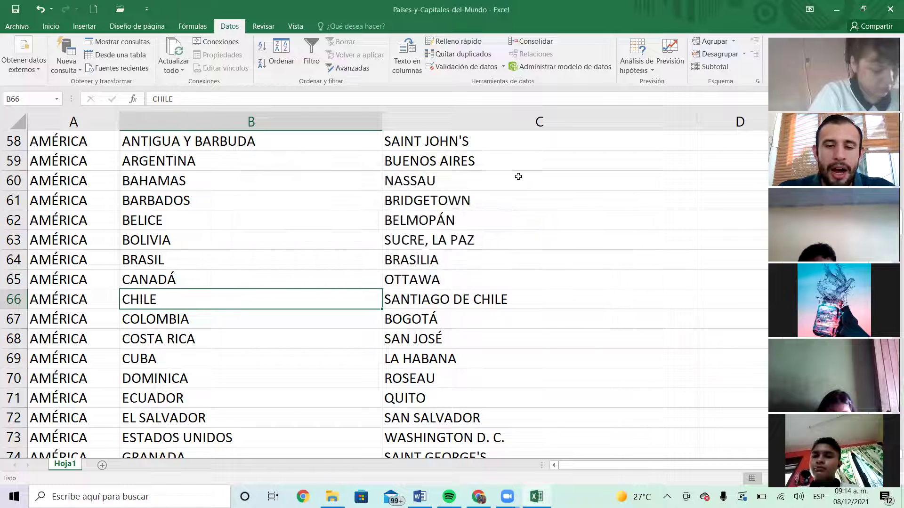
pyautogui.hotkey('alt', 'Tab')
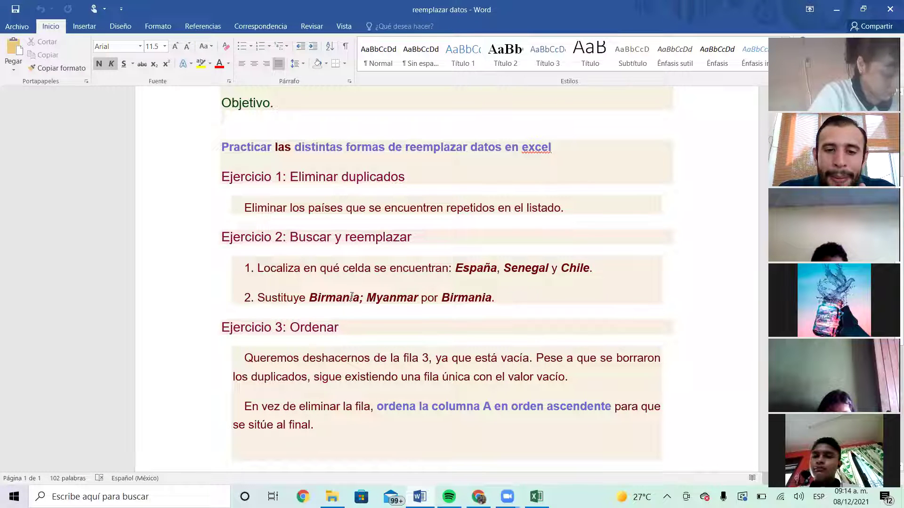
# Read exercise 2's second item about replacing Birmania; Myanmar, switch to Excel and search the sheet for "myanmar"
pyautogui.moveTo(307, 297); pyautogui.dragTo(389, 297)
pyautogui.click(389, 298)
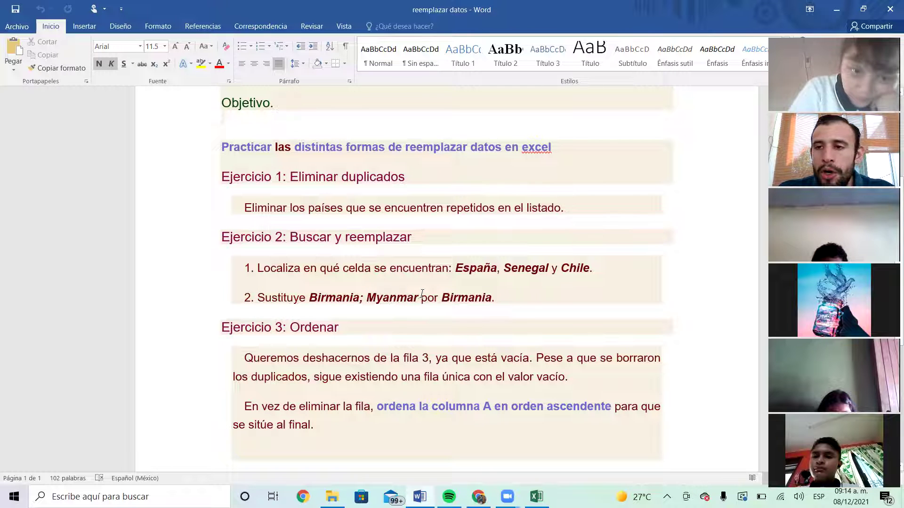
pyautogui.hotkey('alt', 'Tab')
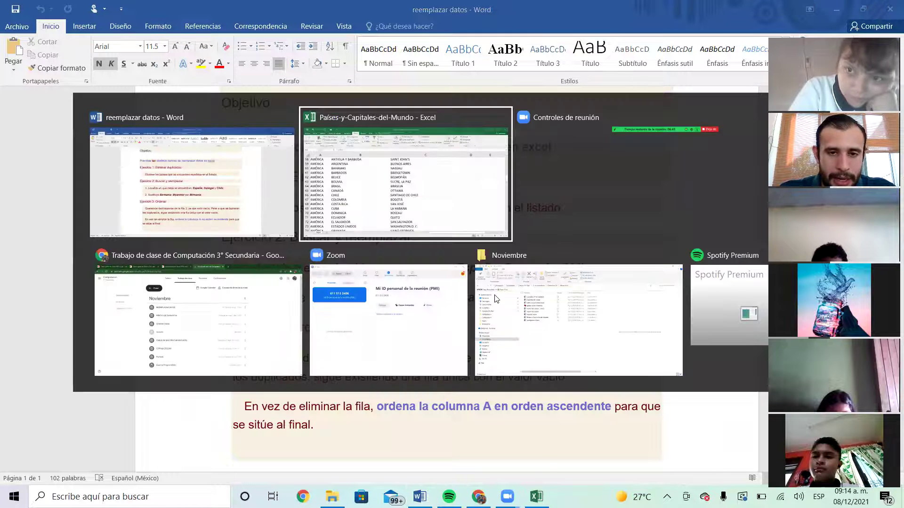
pyautogui.hotkey('ctrl', 'b')
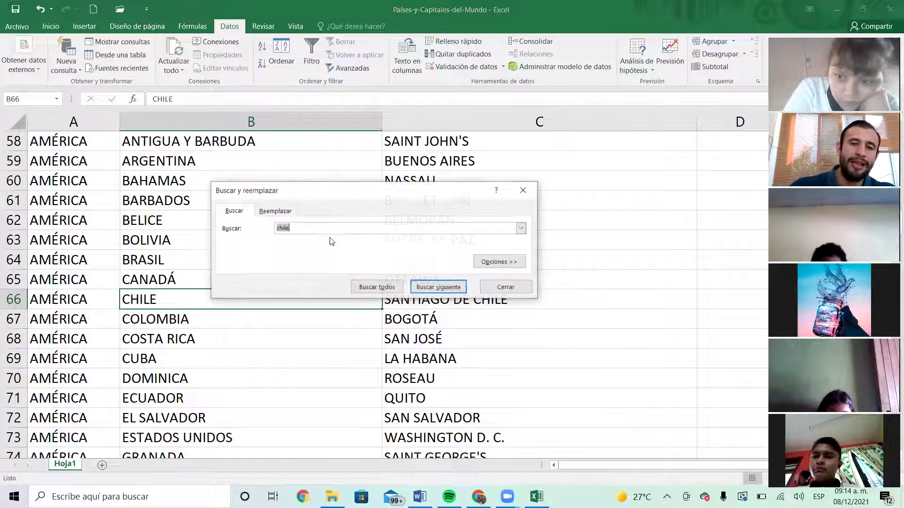
pyautogui.write('myanma')
pyautogui.press('Return')
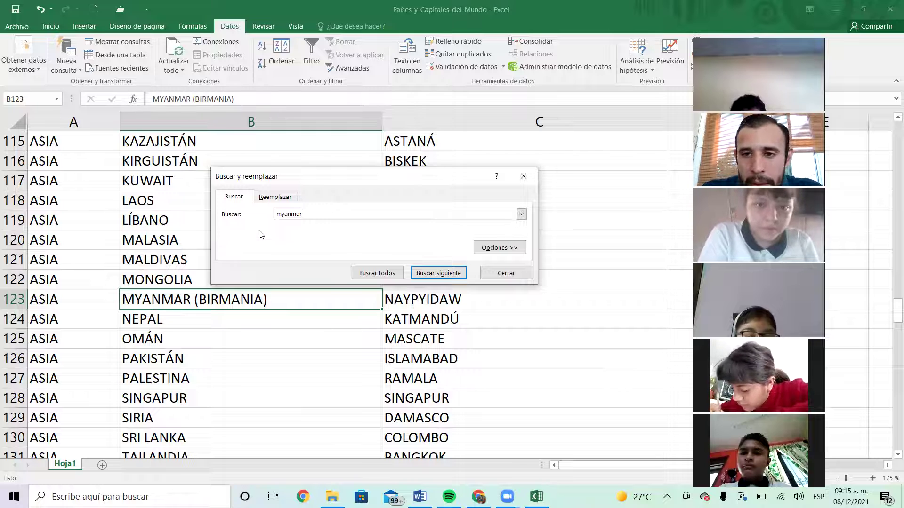
# Replace "myanmar" with "birmania" in the found PAÍS cell only, and close the Find and Replace dialog
pyautogui.click(267, 199)
pyautogui.press('BackSpace')
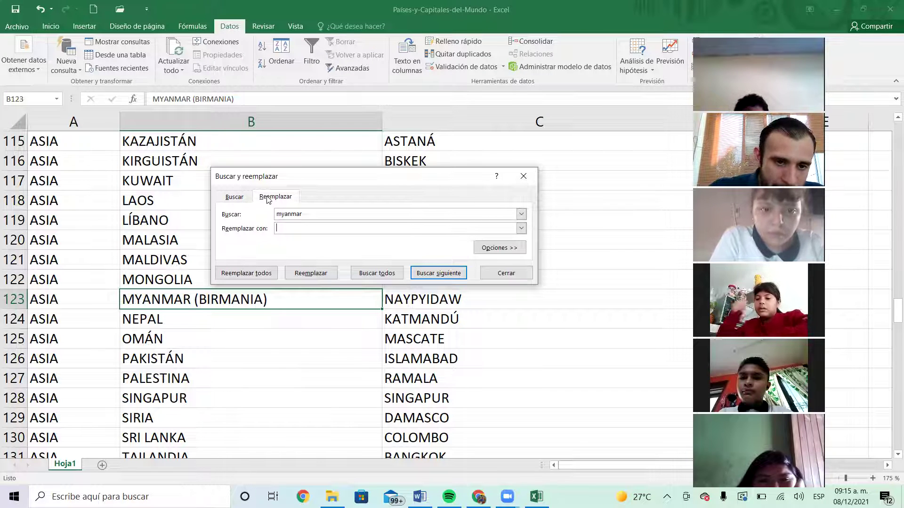
pyautogui.write('manu')
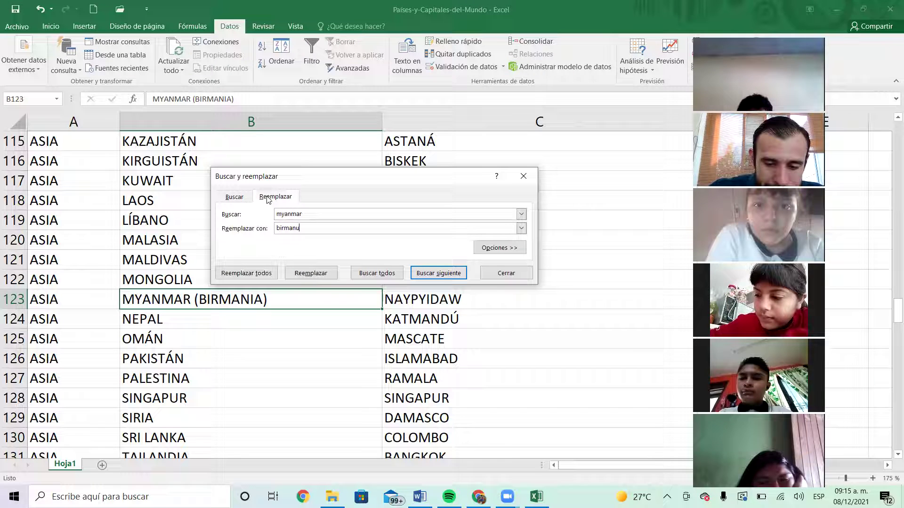
pyautogui.press('BackSpace')
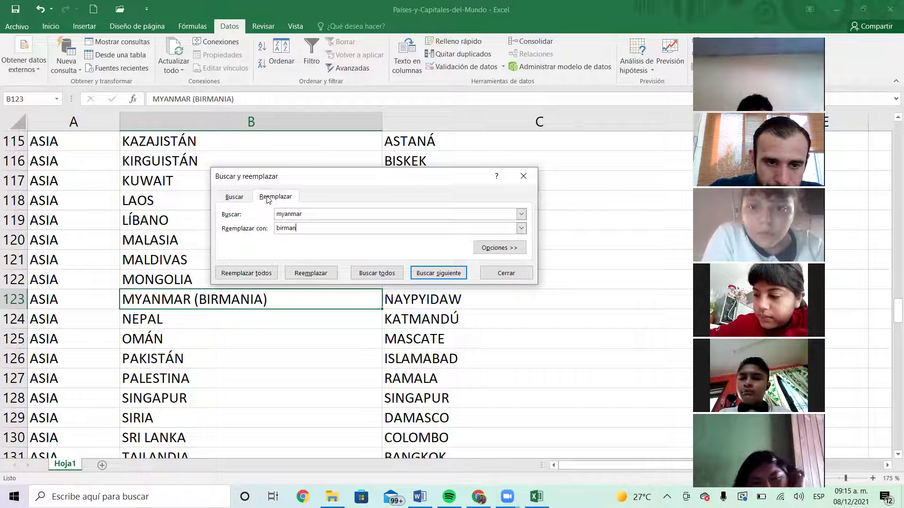
pyautogui.write('ia')
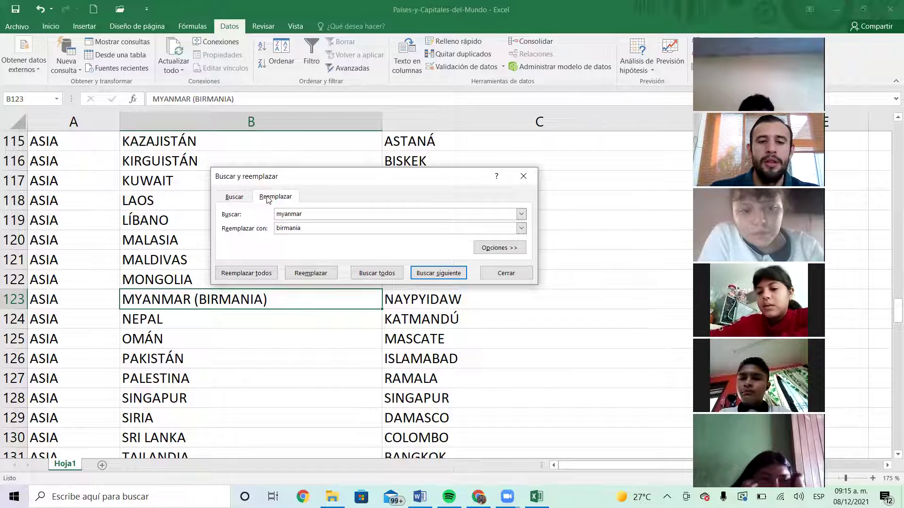
pyautogui.click(307, 274)
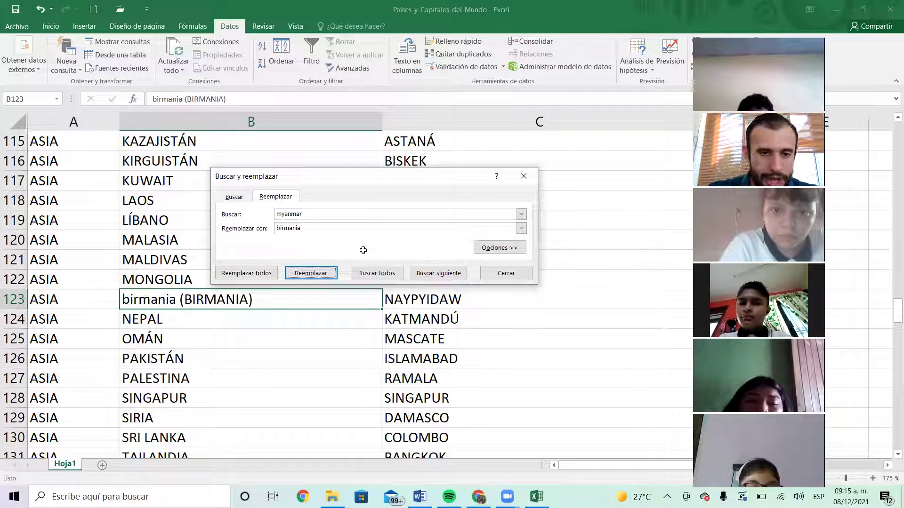
pyautogui.press('Escape')
pyautogui.click(353, 234)
# Switch to the Word document to review the exercise 2 and exercise 3 headings, and return to the Excel sheet
pyautogui.hotkey('alt', 'Tab')
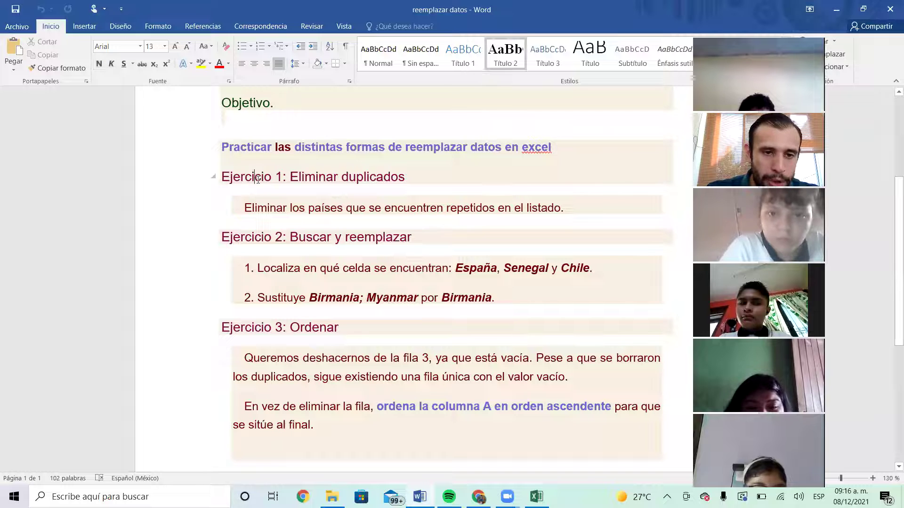
pyautogui.click(255, 237)
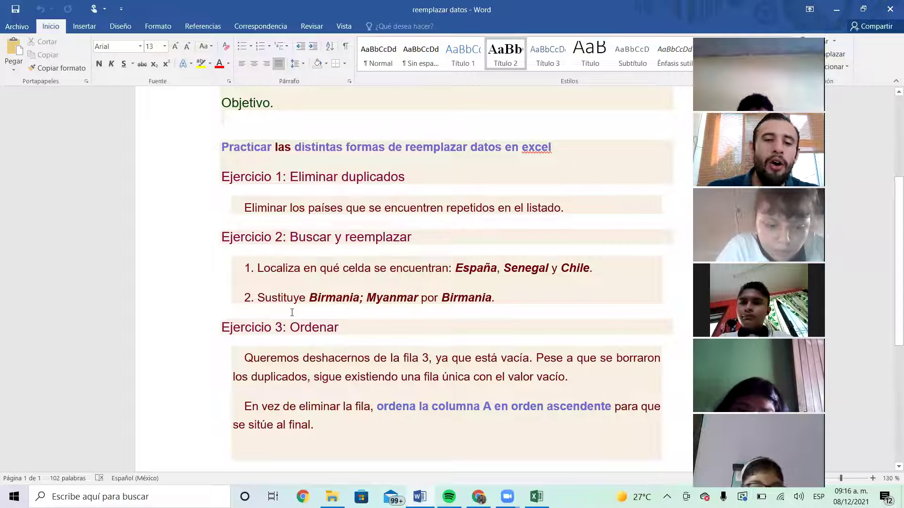
pyautogui.click(252, 327)
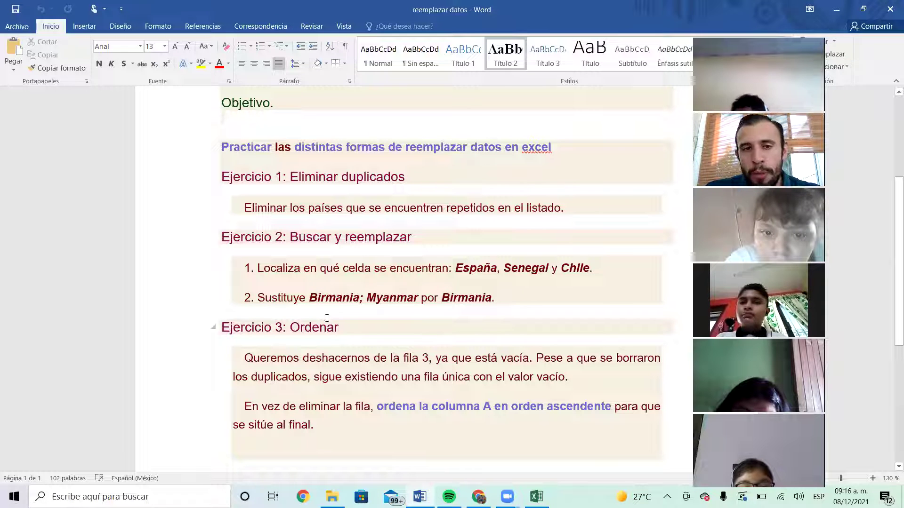
pyautogui.hotkey('alt', 'Tab')
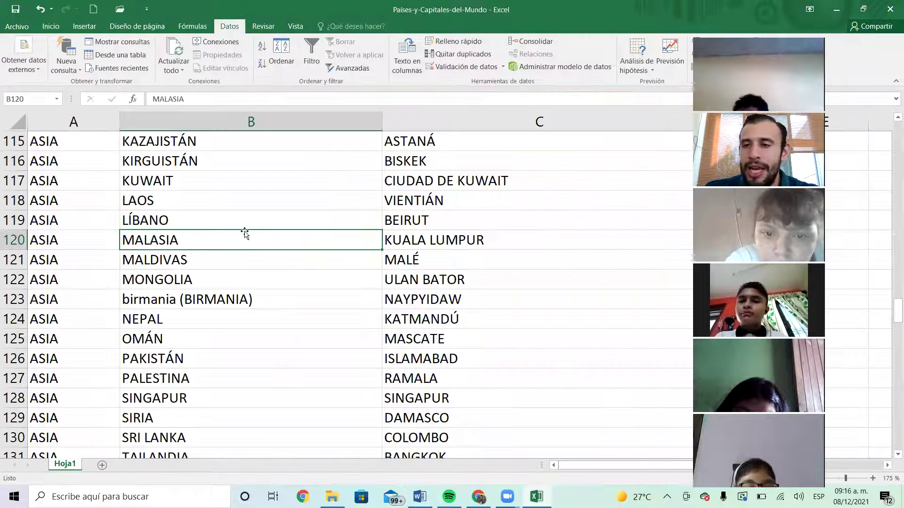
# Try deleting the blank row 3 near the start of the country list, and undo the deletion
pyautogui.scroll(20, 244, 234)
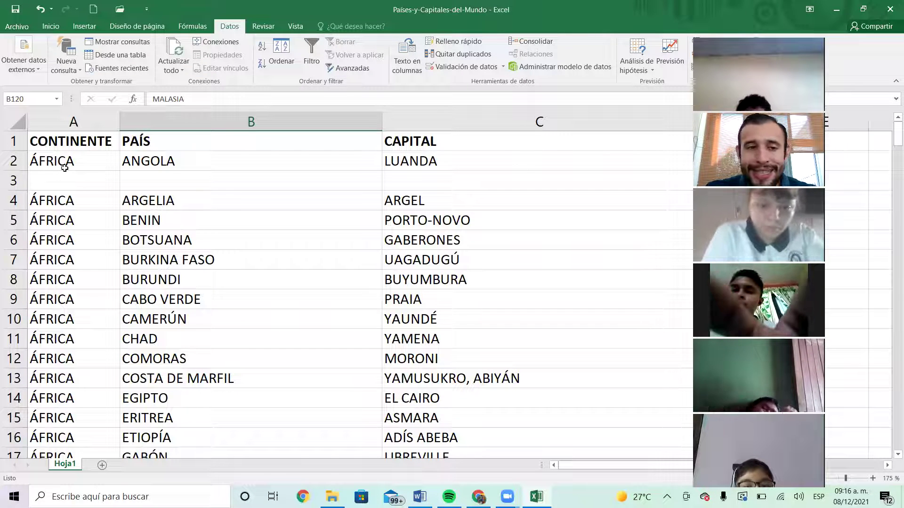
pyautogui.click(13, 181)
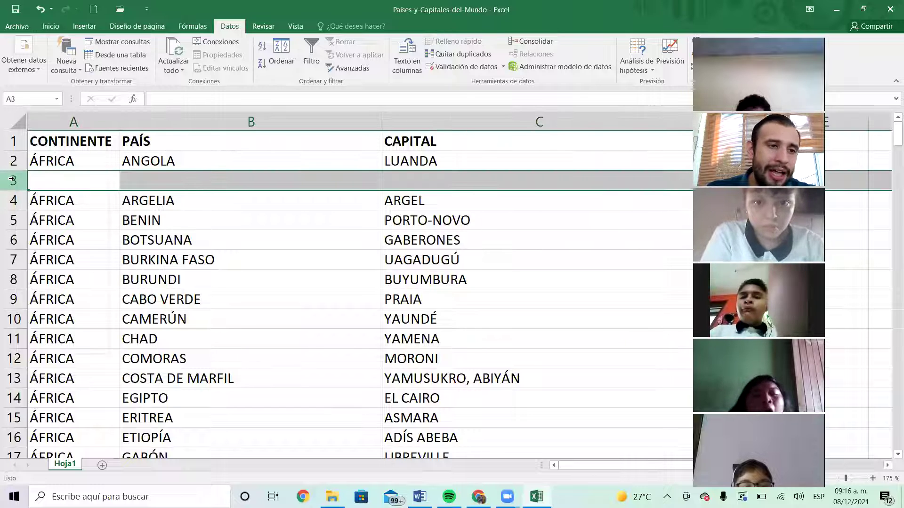
pyautogui.rightClick(13, 181)
pyautogui.press('Escape')
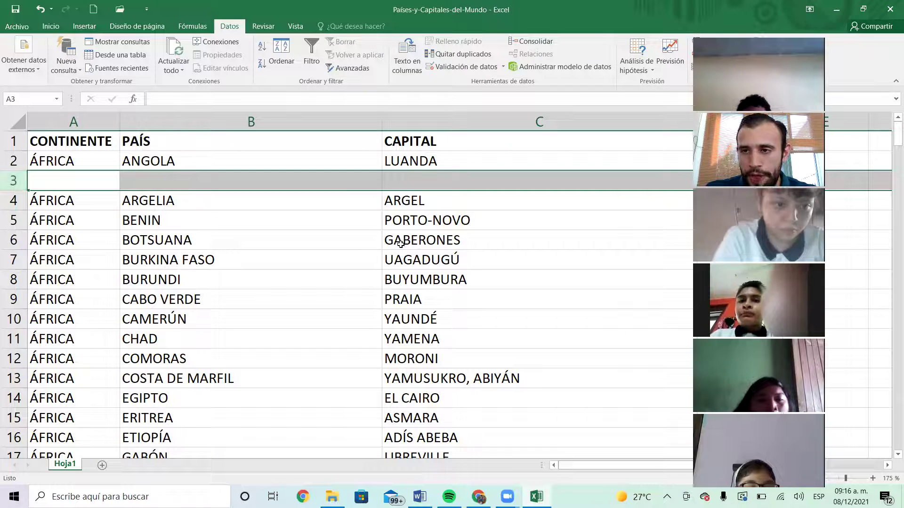
pyautogui.click(202, 250)
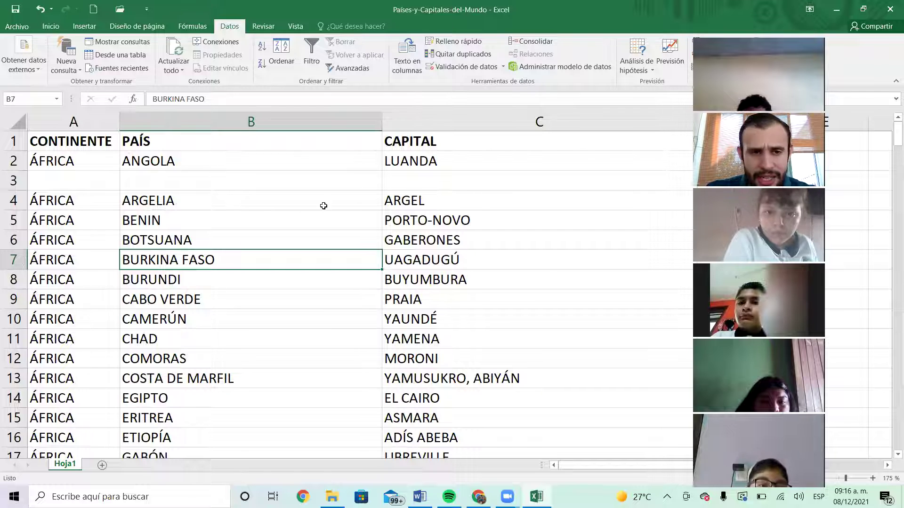
pyautogui.rightClick(10, 181)
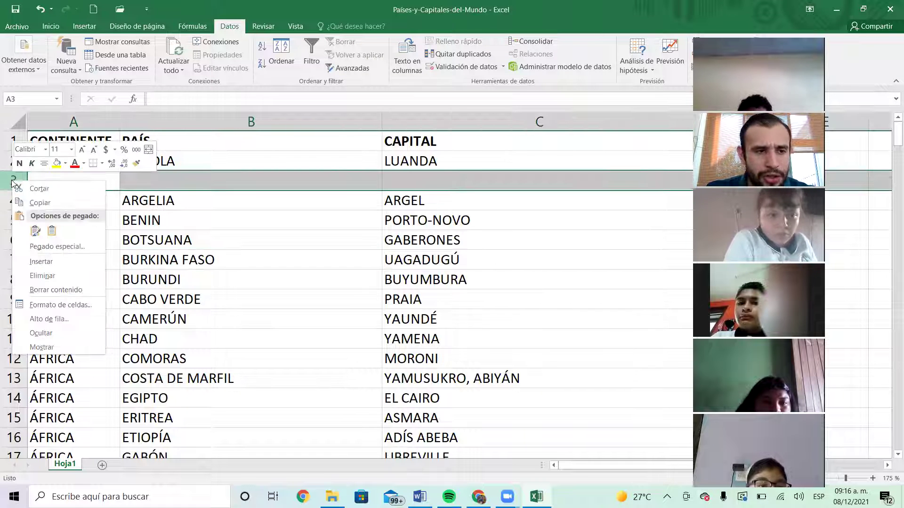
pyautogui.click(28, 273)
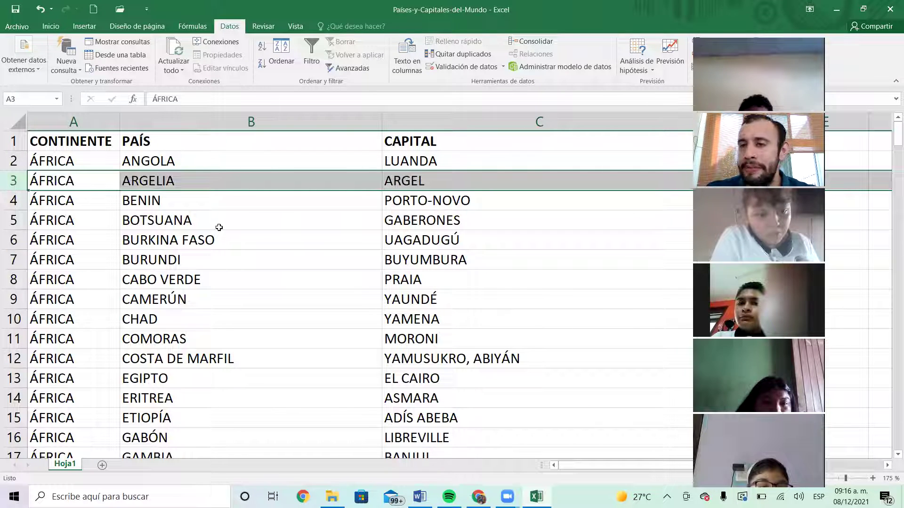
pyautogui.hotkey('ctrl', 'z')
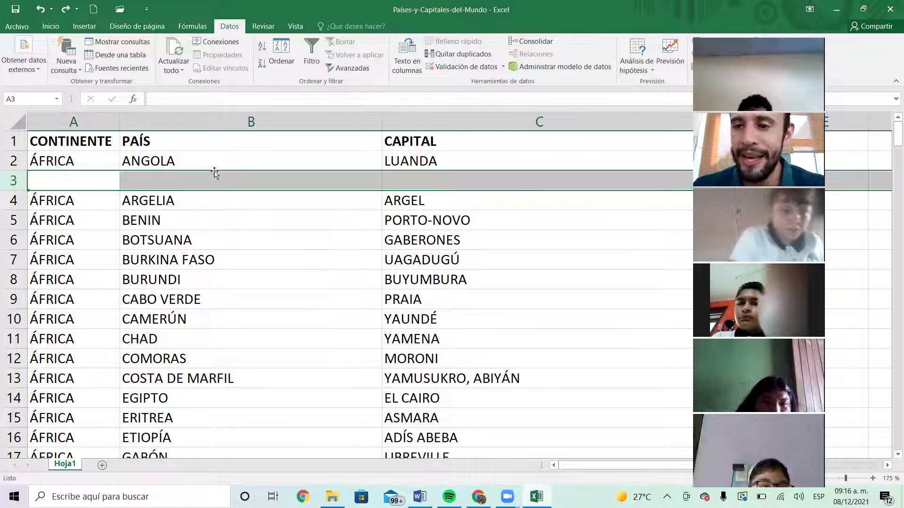
# Sort columns A to C in ascending order by CONTINENTE so the blank row moves to the end
pyautogui.click(218, 218)
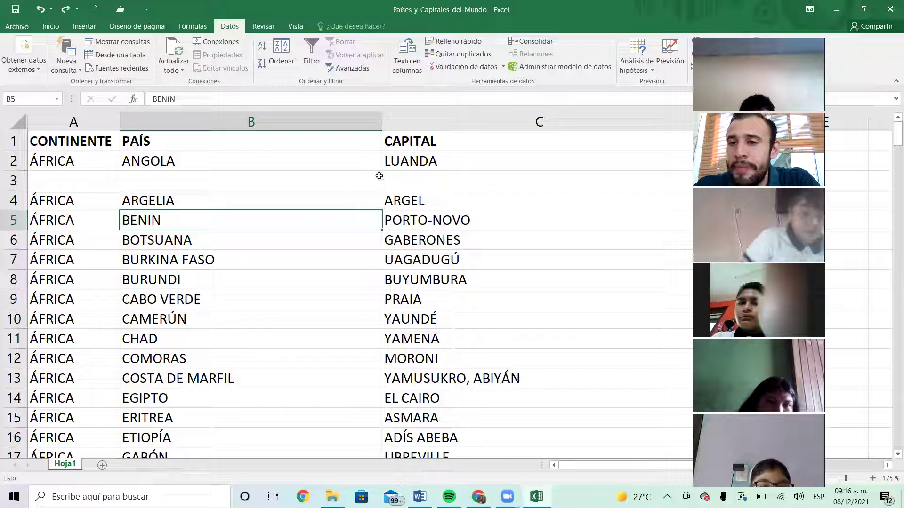
pyautogui.click(475, 178)
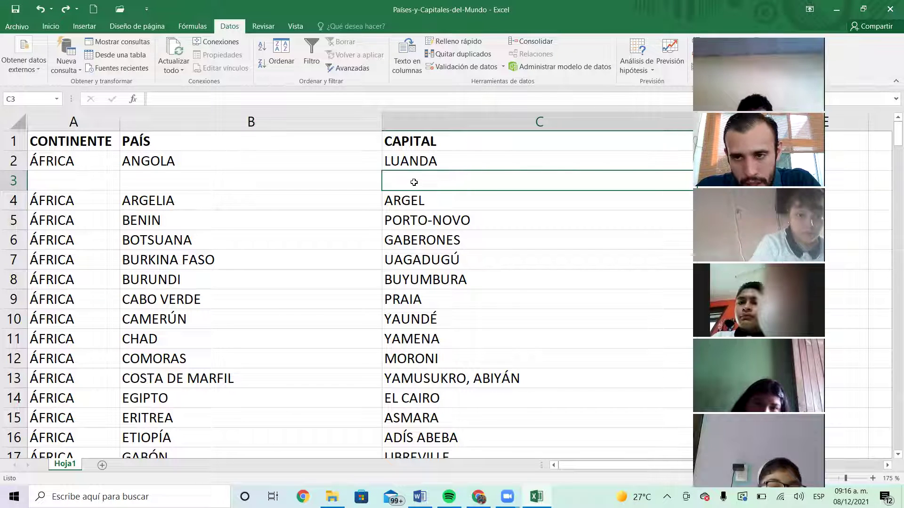
pyautogui.moveTo(78, 123); pyautogui.dragTo(421, 116)
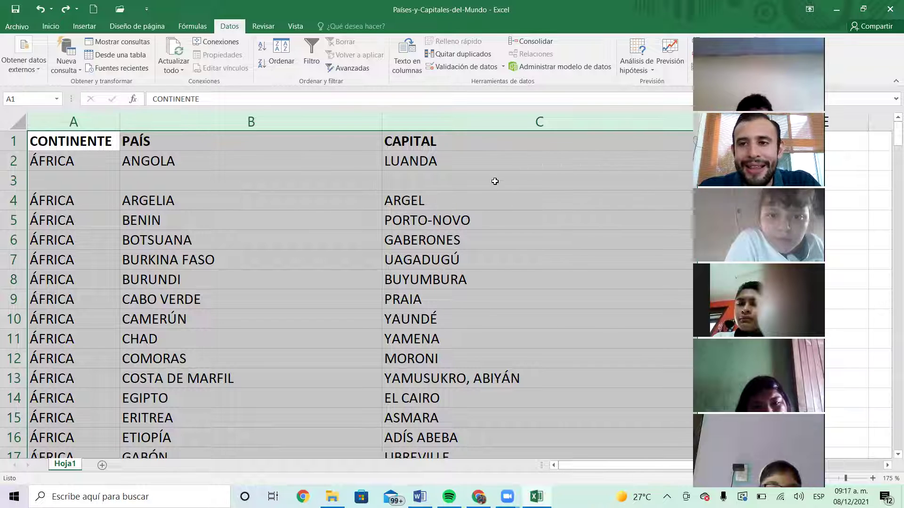
pyautogui.click(262, 46)
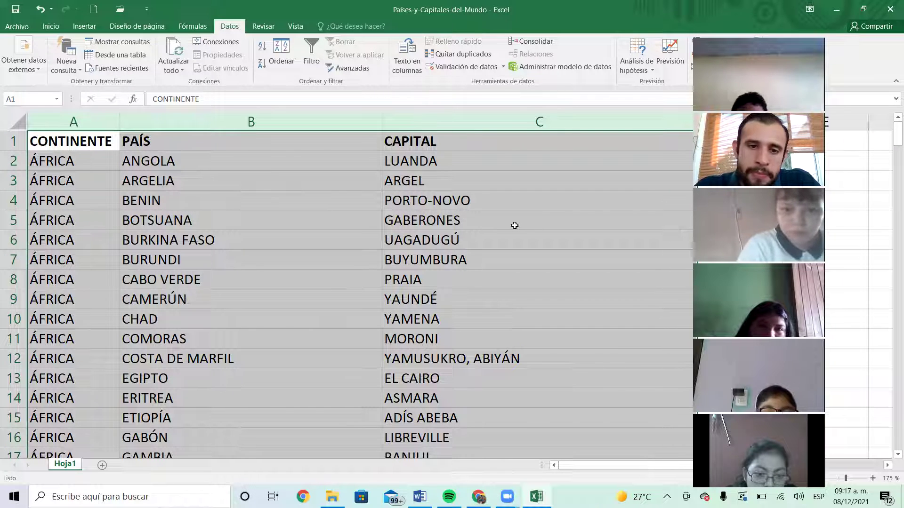
pyautogui.click(501, 205)
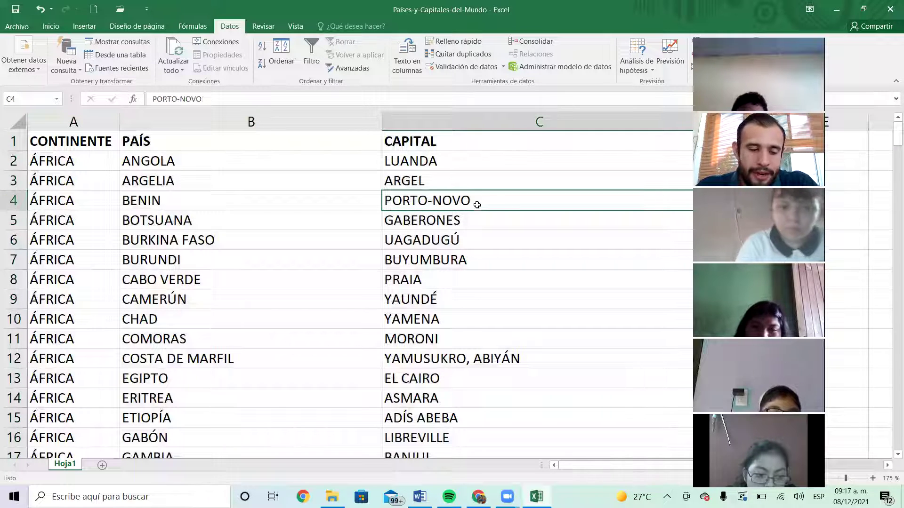
pyautogui.hotkey('alt', 'Tab')
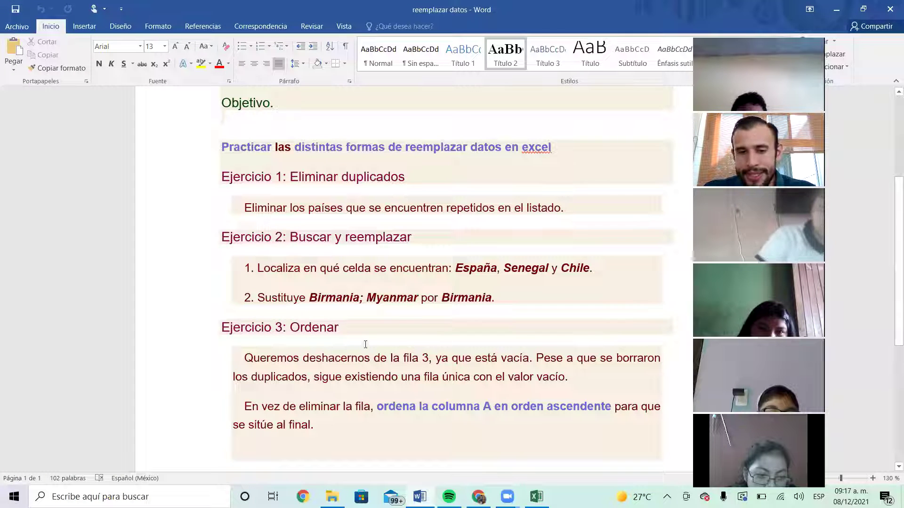
pyautogui.hotkey('alt', 'Tab')
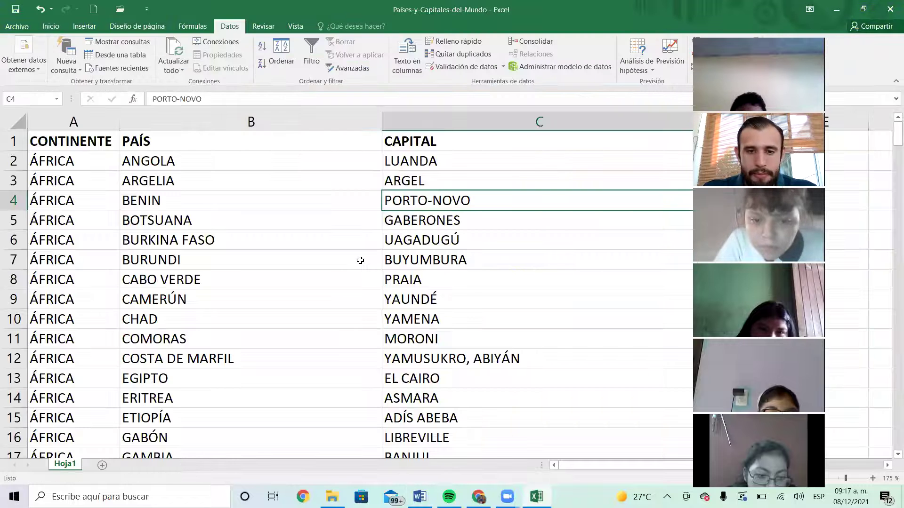
pyautogui.click(360, 260)
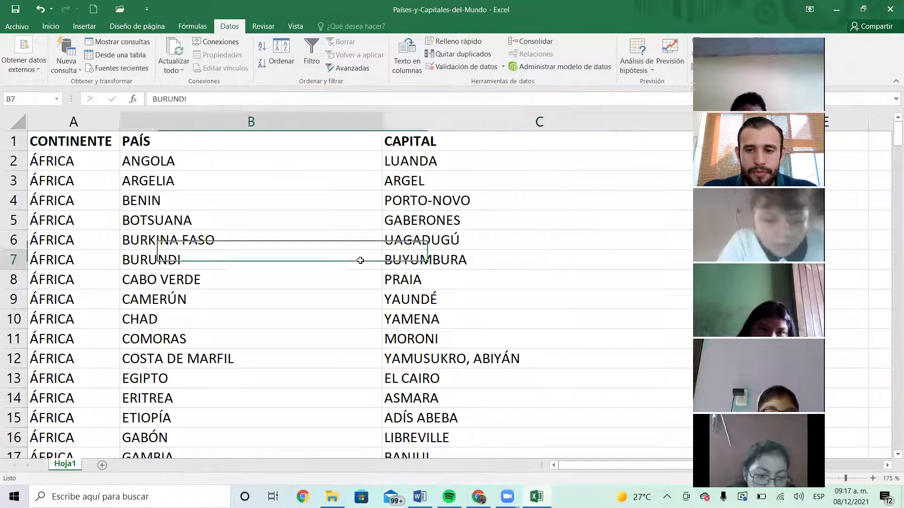
pyautogui.click(246, 191)
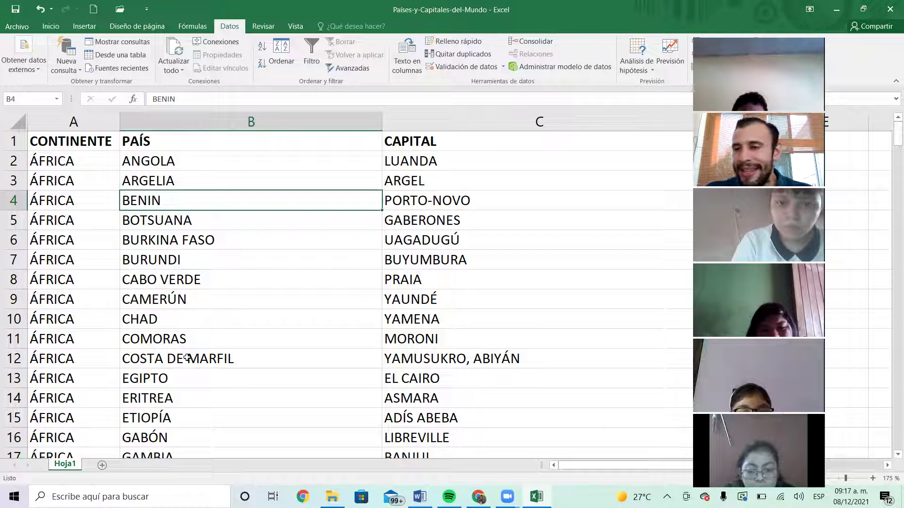
pyautogui.click(208, 282)
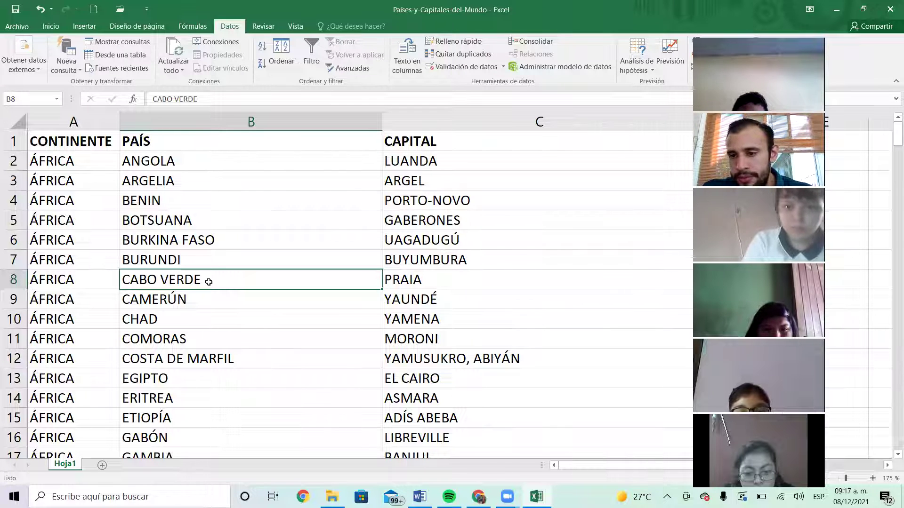
pyautogui.click(211, 255)
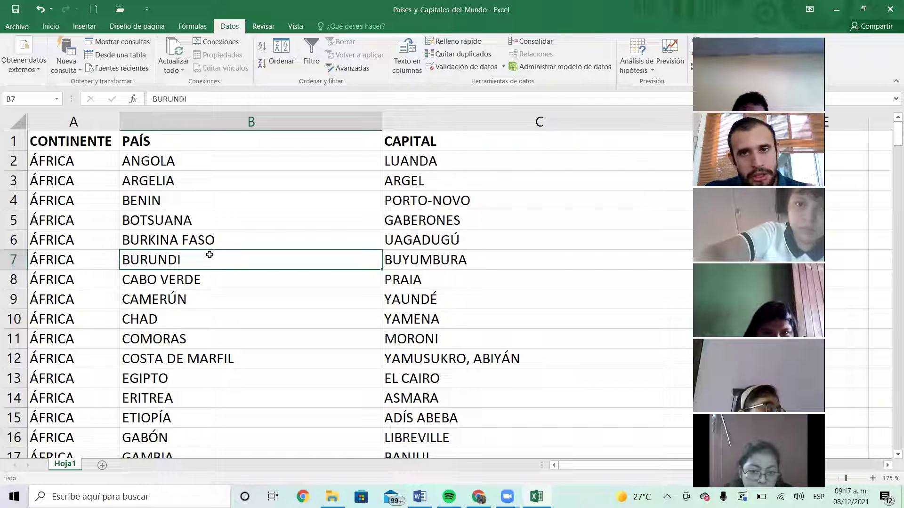
pyautogui.click(197, 232)
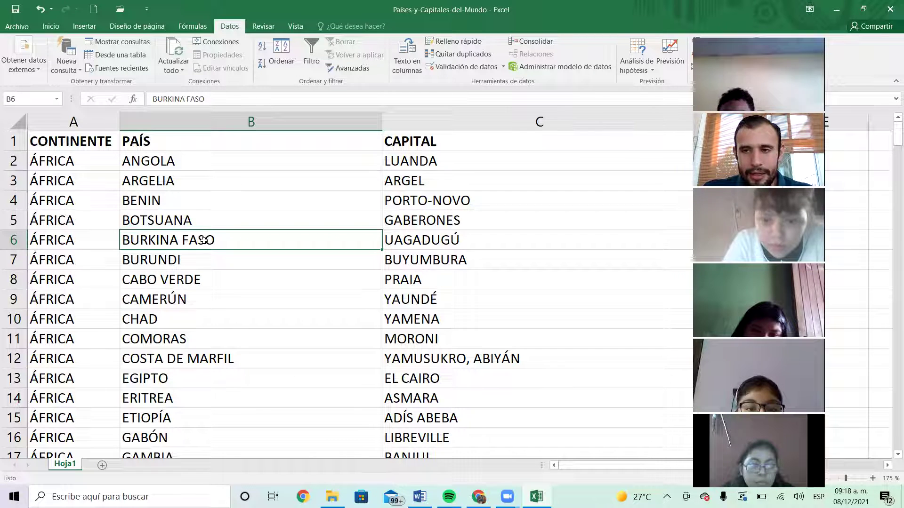
pyautogui.click(232, 224)
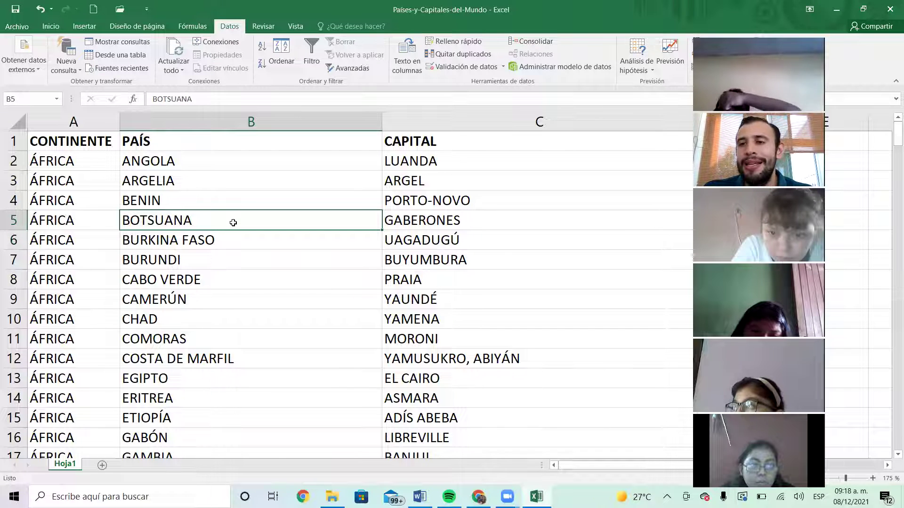
pyautogui.click(301, 285)
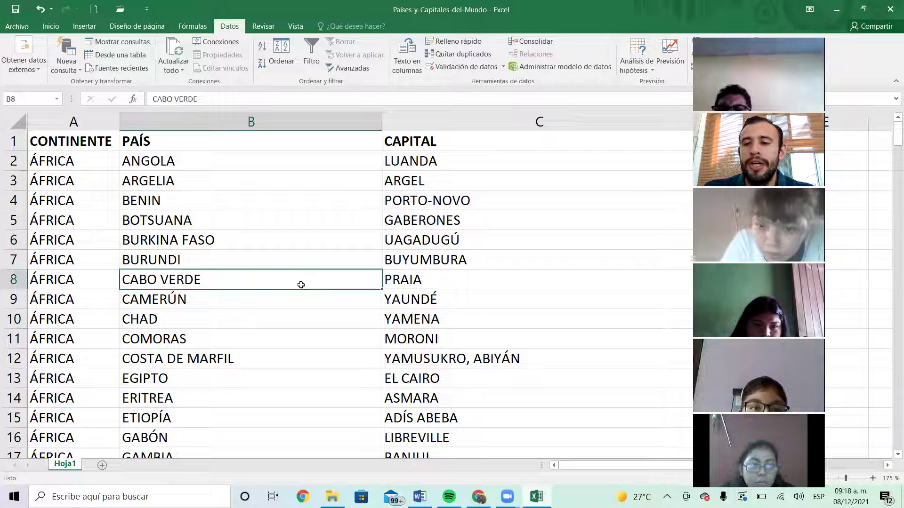
pyautogui.click(234, 217)
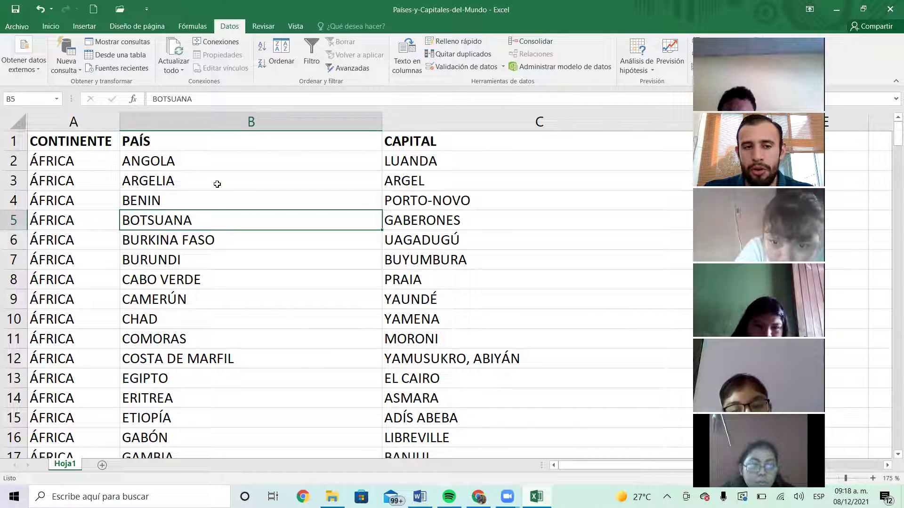
# Switch to the Word document, recap the duplicates, search-and-replace and sorting exercises, and return to the Excel sheet
pyautogui.hotkey('alt', 'Tab')
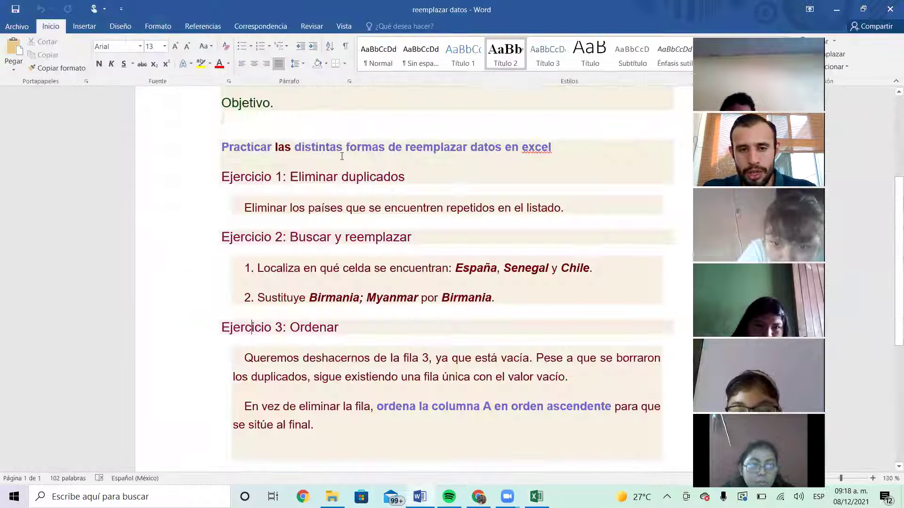
pyautogui.moveTo(291, 179); pyautogui.dragTo(368, 211)
pyautogui.moveTo(296, 237); pyautogui.dragTo(412, 238)
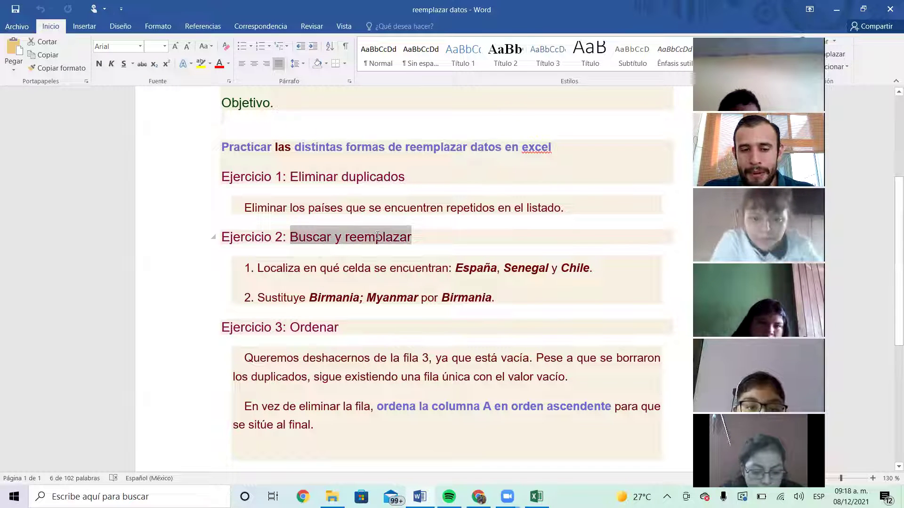
pyautogui.moveTo(282, 342); pyautogui.dragTo(274, 343)
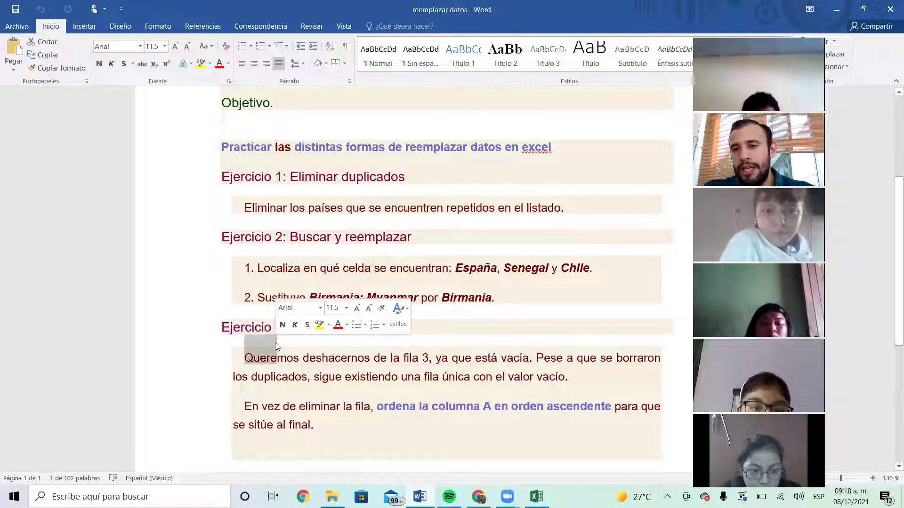
pyautogui.hotkey('alt', 'Tab')
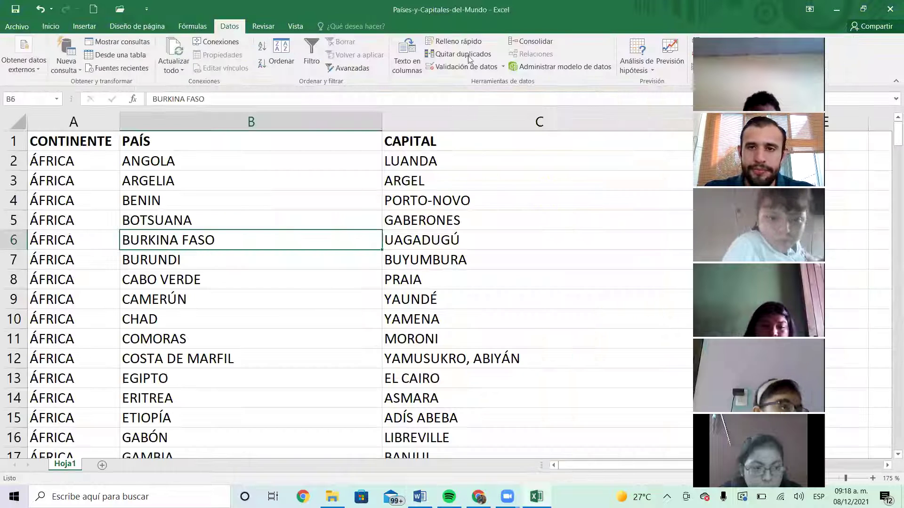